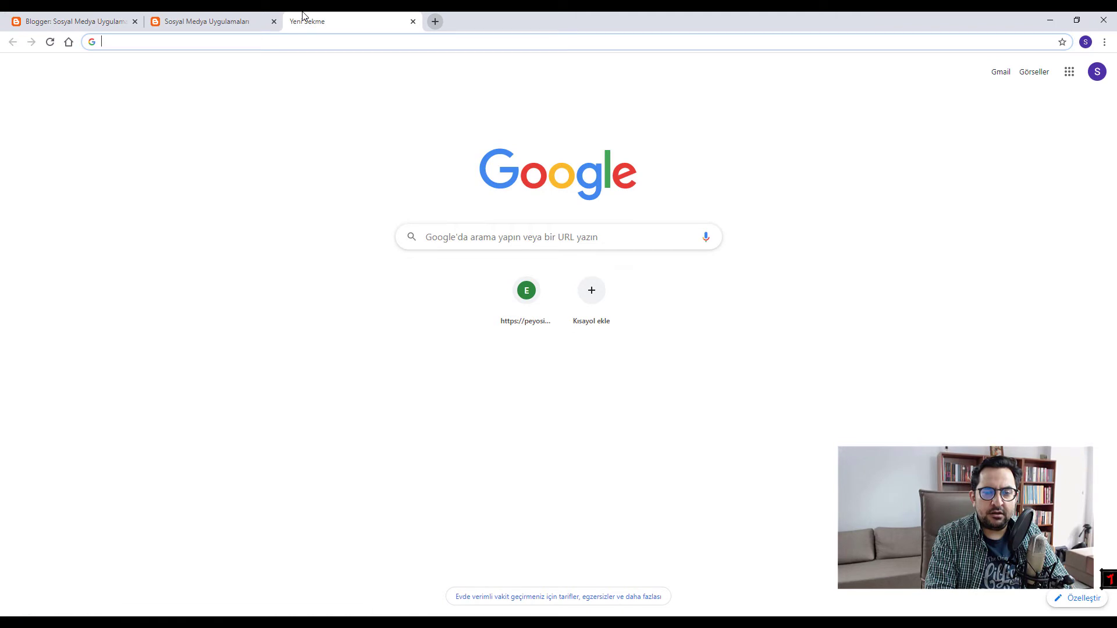
Search Google for "telefon", switch to image results, and refine the search to "retro telefon"
type("telefon")
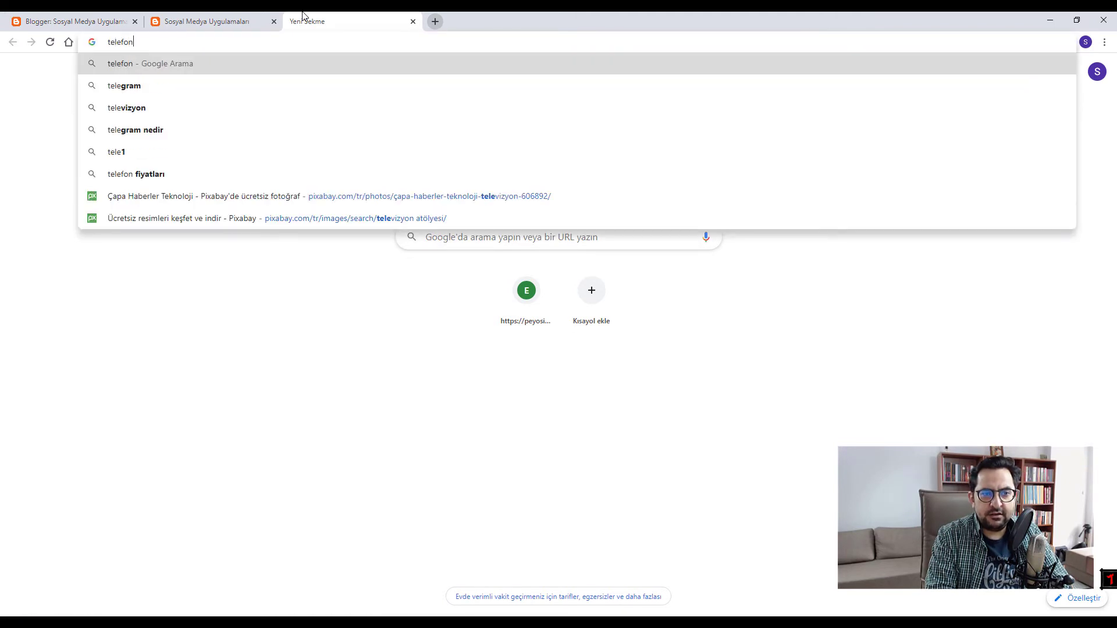
key("Return")
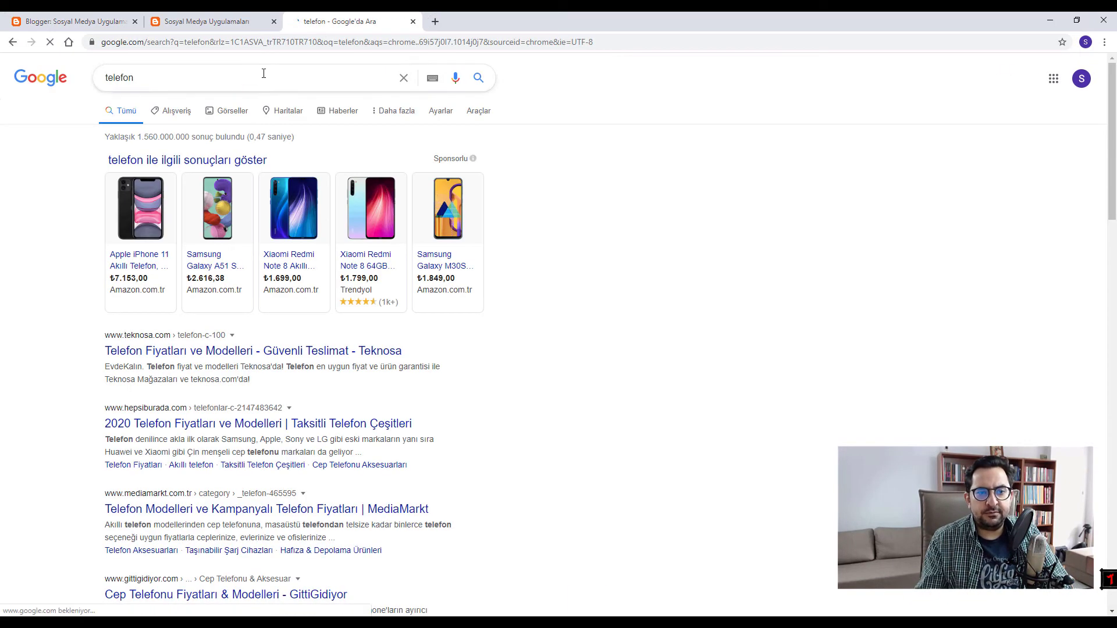
left_click(228, 110)
left_click(223, 112)
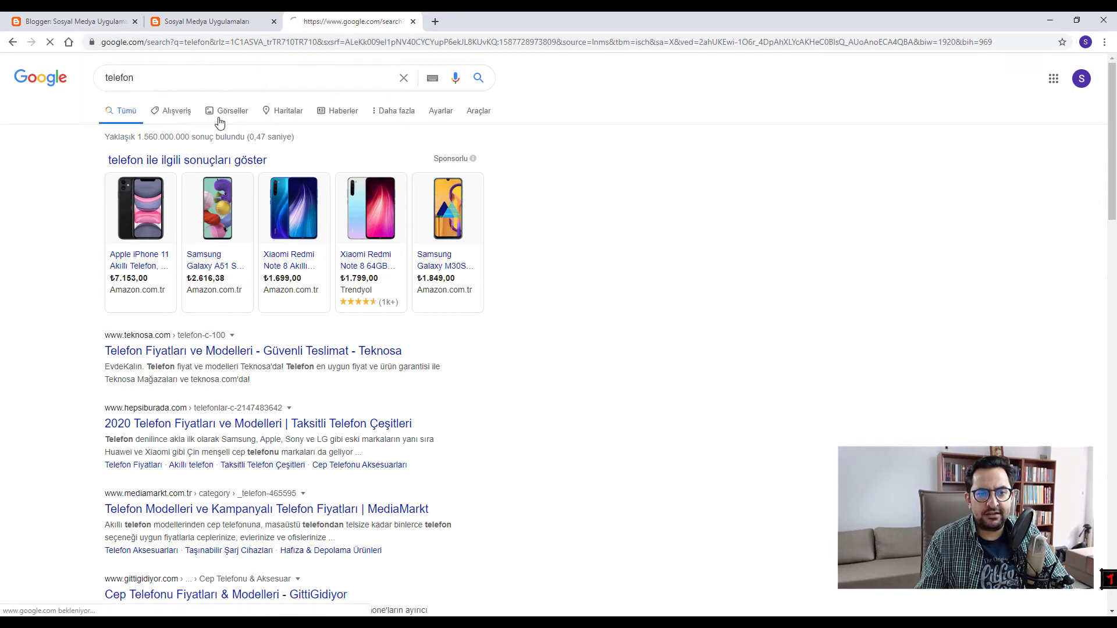
left_click(102, 77)
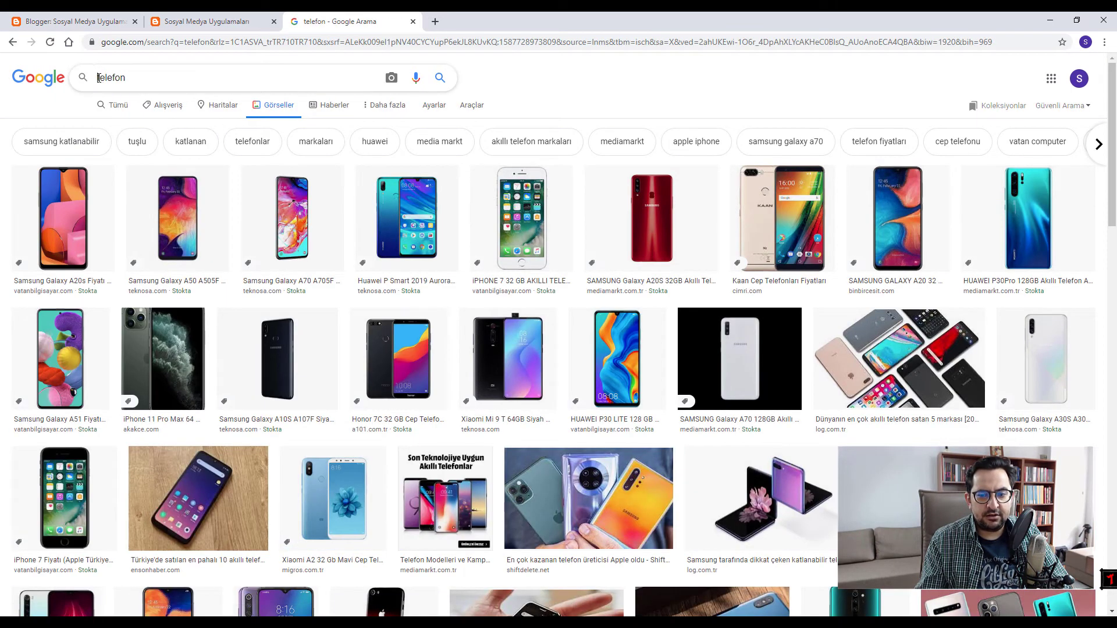
type("retro")
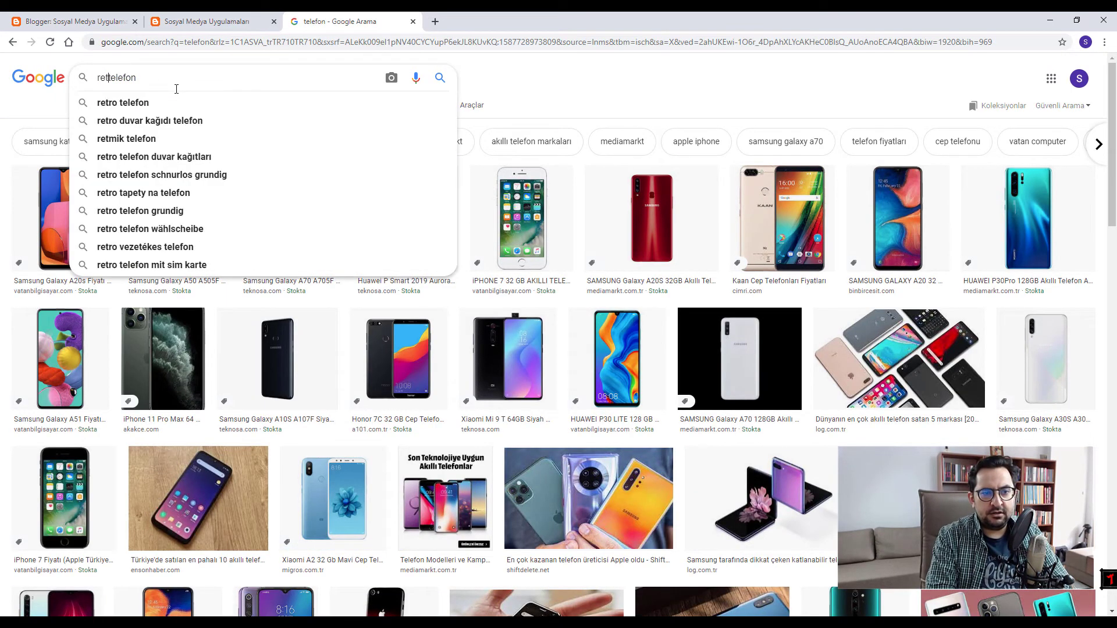
key("Return")
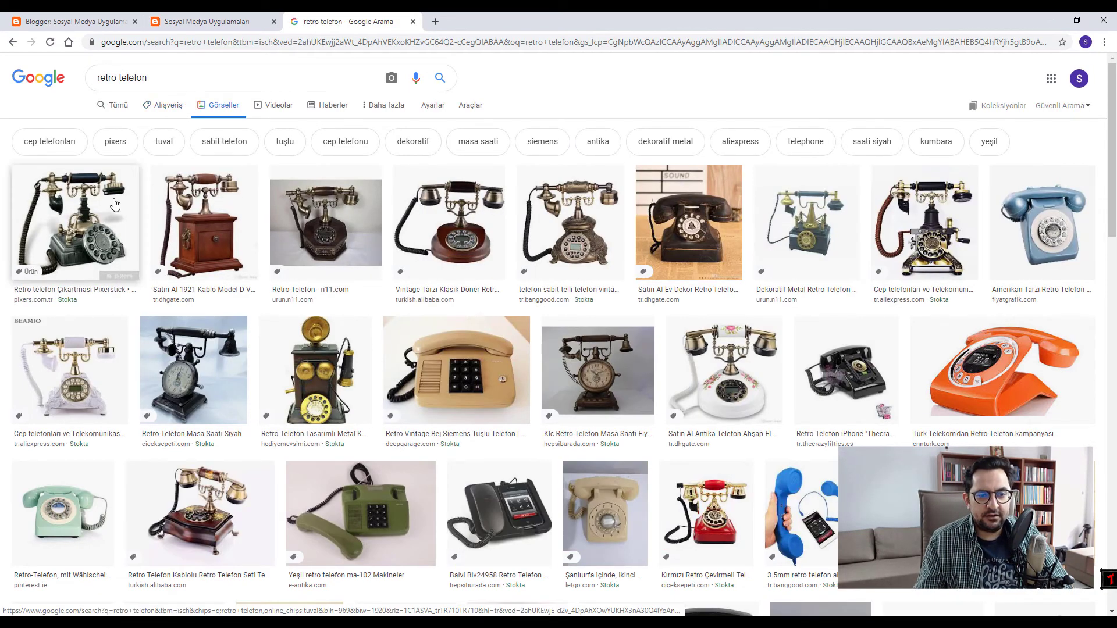
Browse the retro telephone image results and look over the home page of the published blog
left_click(197, 220)
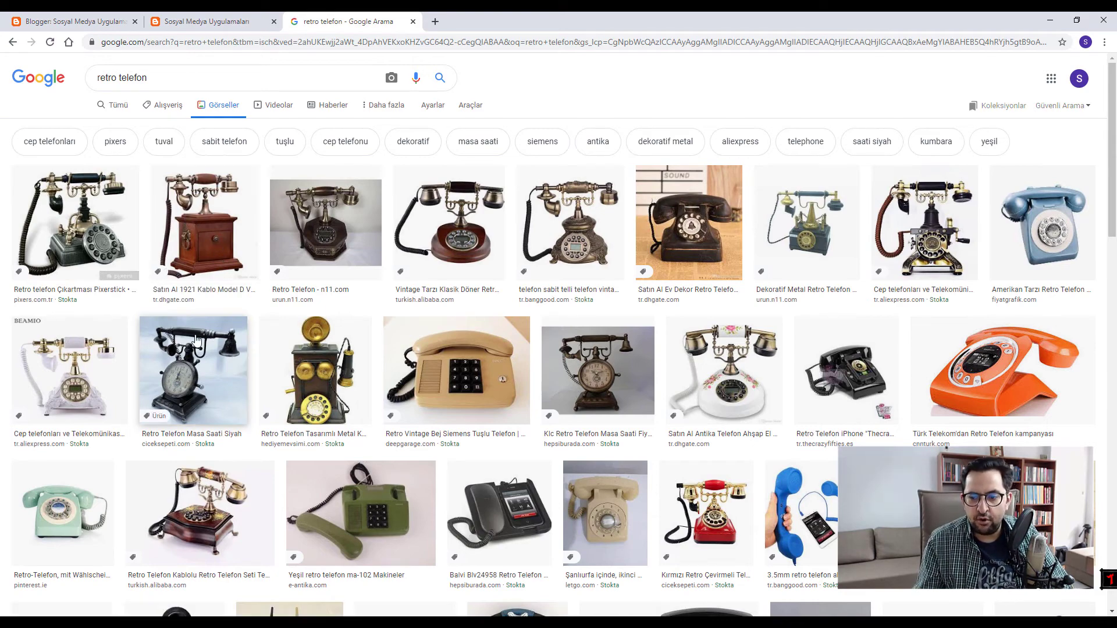
scroll(293, 298, "down", 5)
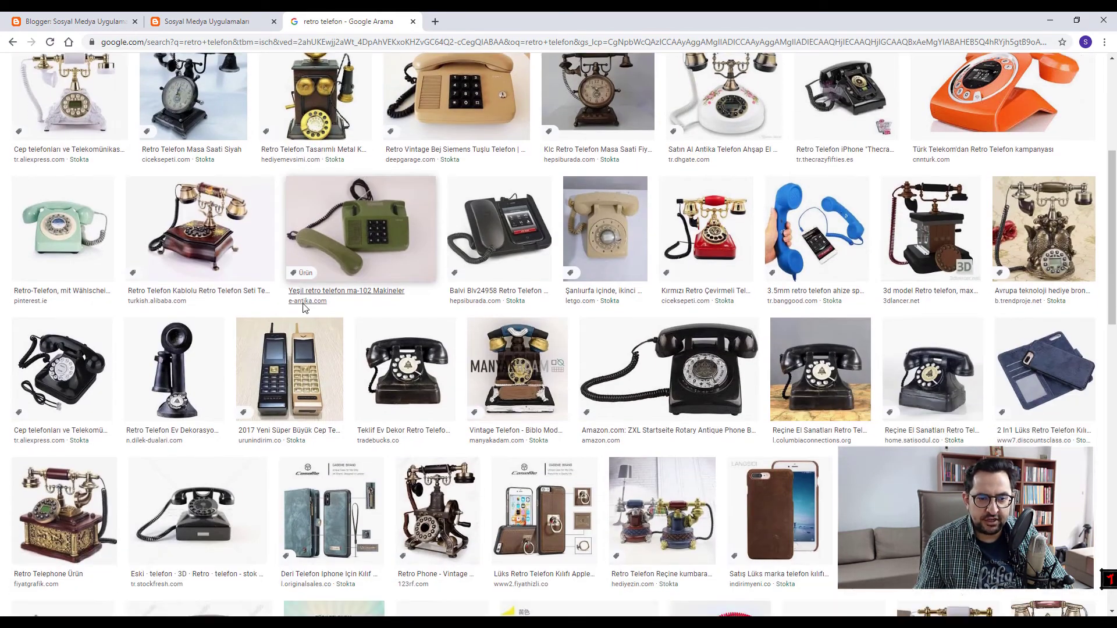
scroll(302, 314, "down", 5)
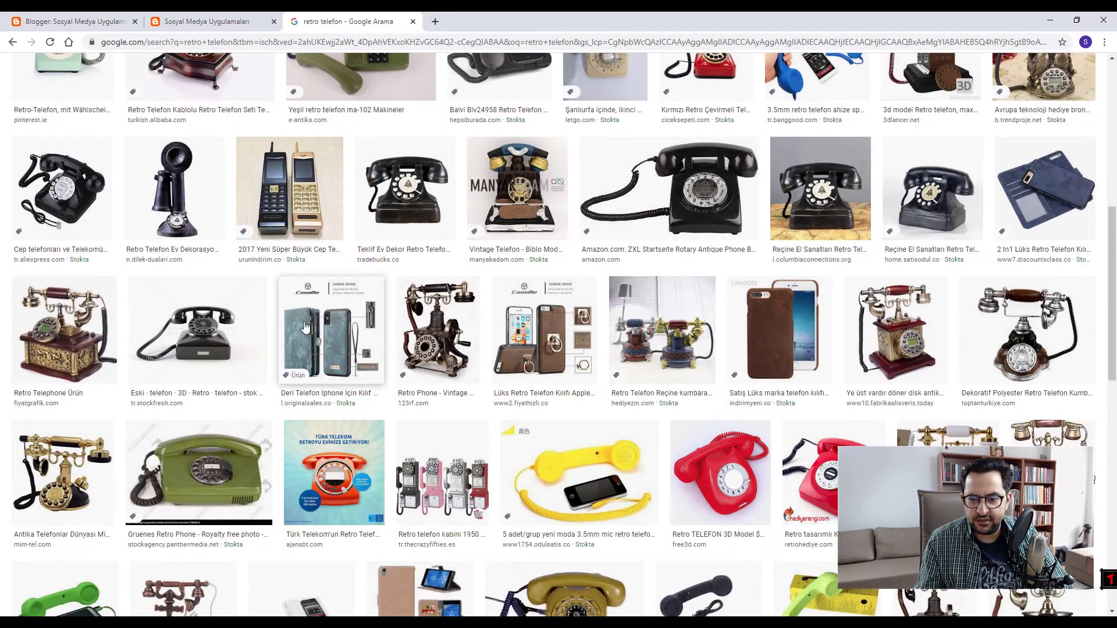
scroll(303, 333, "up", 3)
scroll(303, 333, "up", 10)
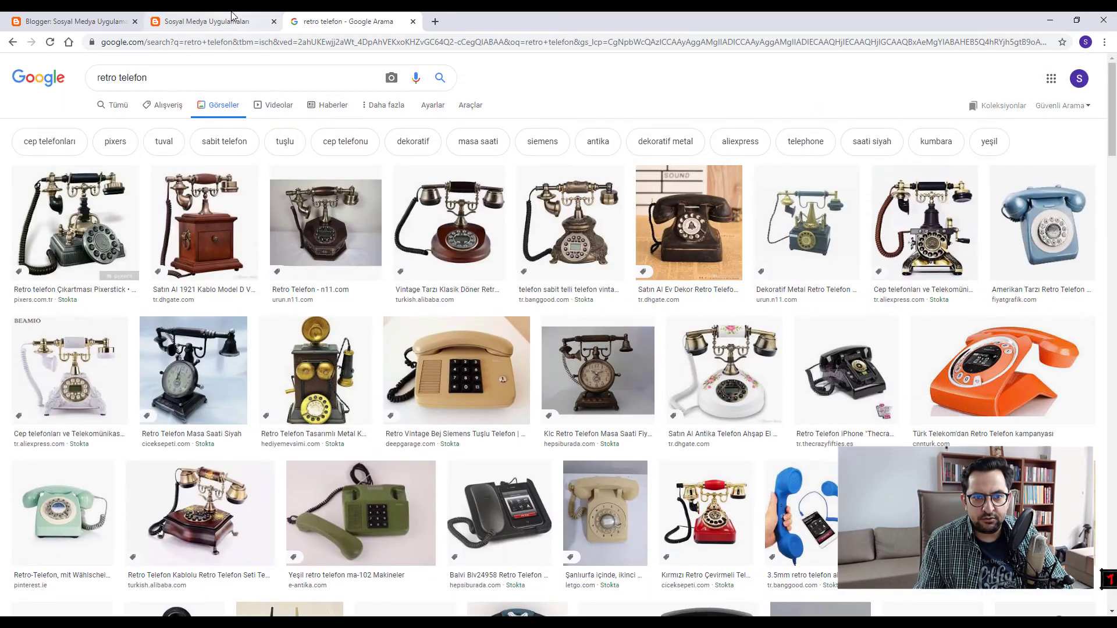
left_click(232, 16)
scroll(646, 343, "down", 4)
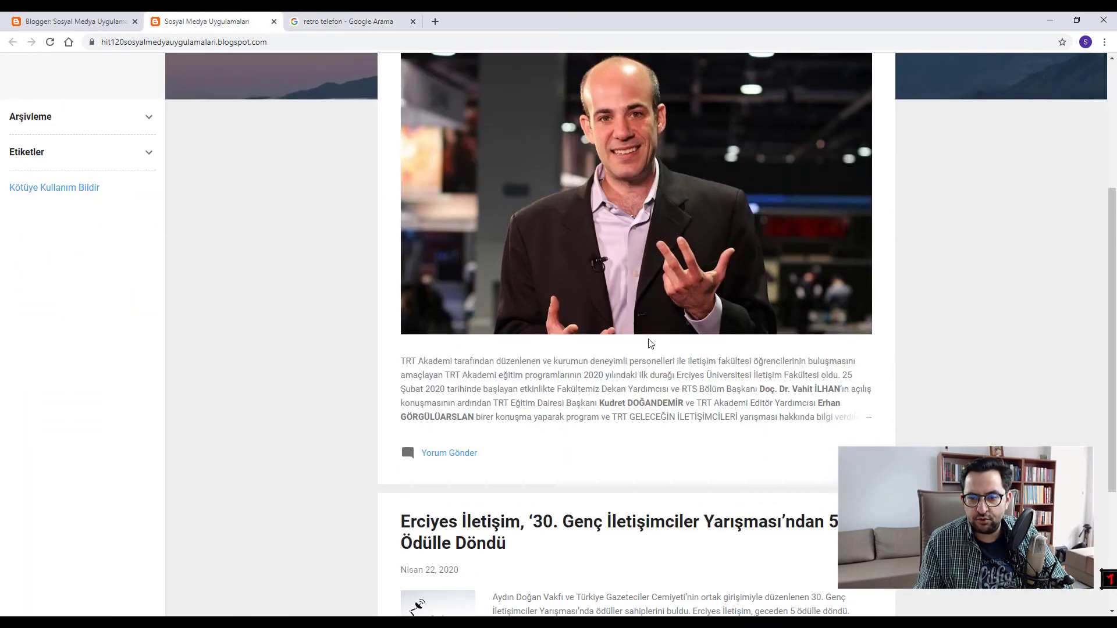
scroll(642, 249, "up", 3)
scroll(658, 353, "down", 3)
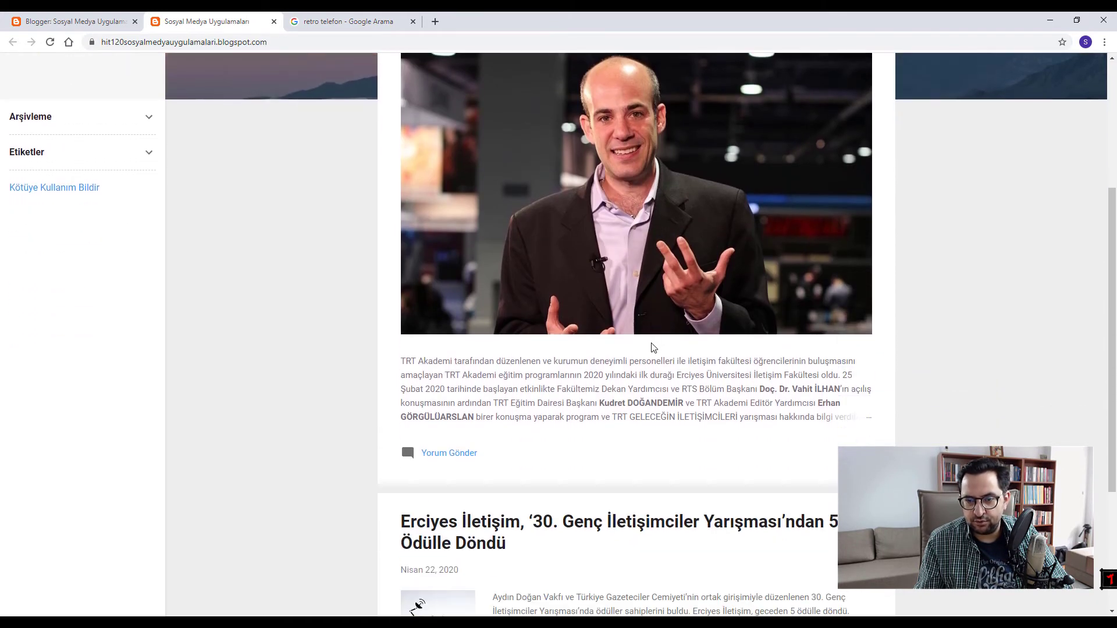
scroll(507, 288, "up", 4)
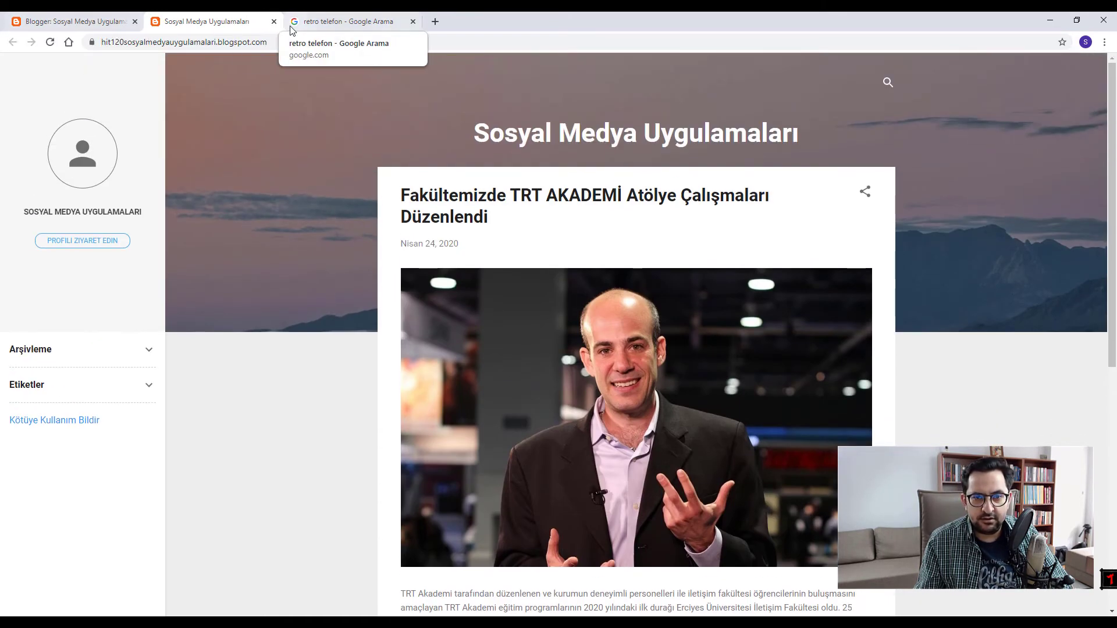
Save the black rotary phone image from the Amazon.com result into the Blog folder under its suggested file name
left_click(309, 21)
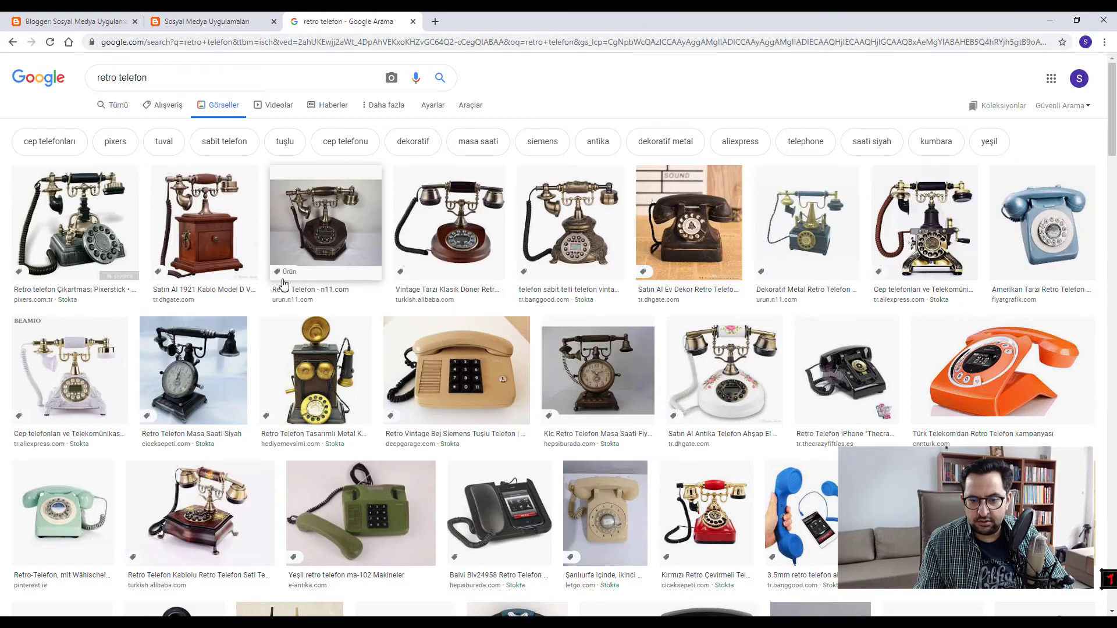
scroll(285, 270, "down", 4)
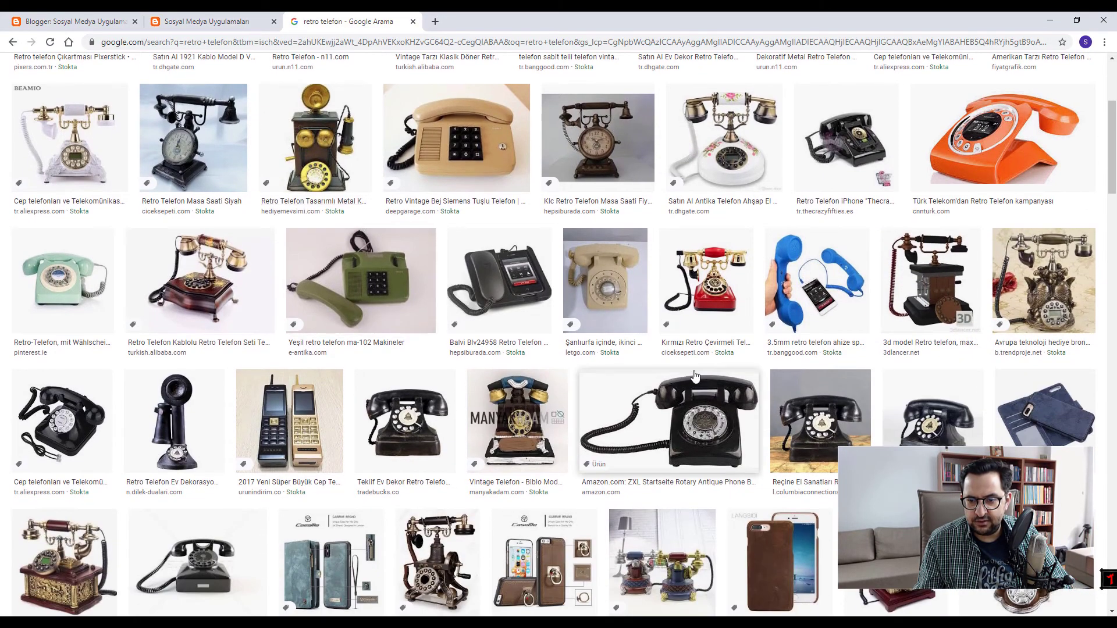
left_click(700, 398)
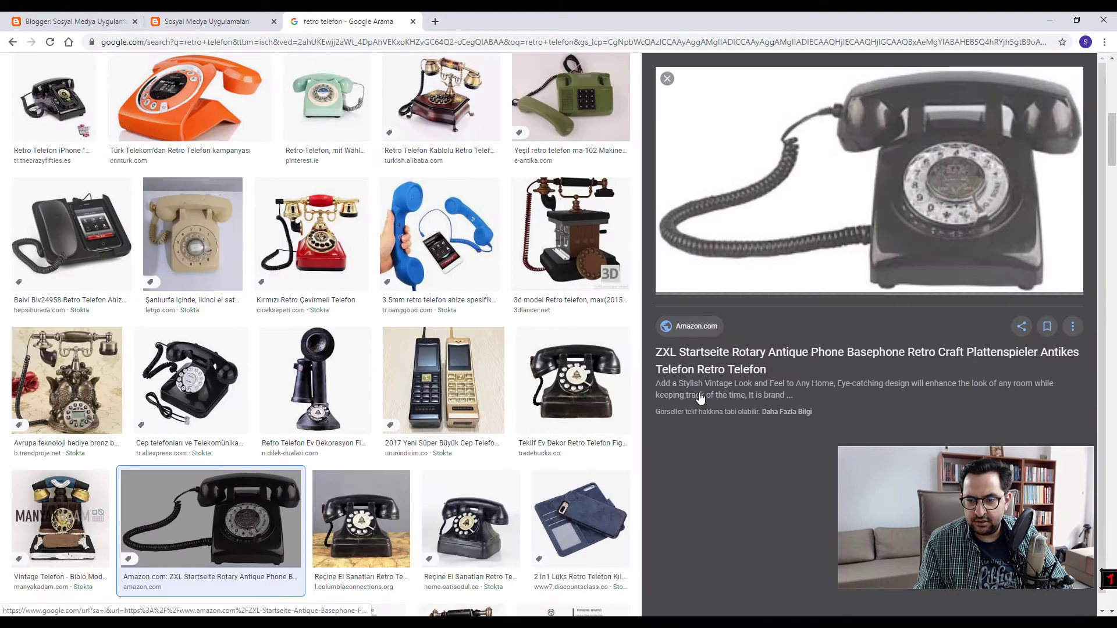
right_click(882, 148)
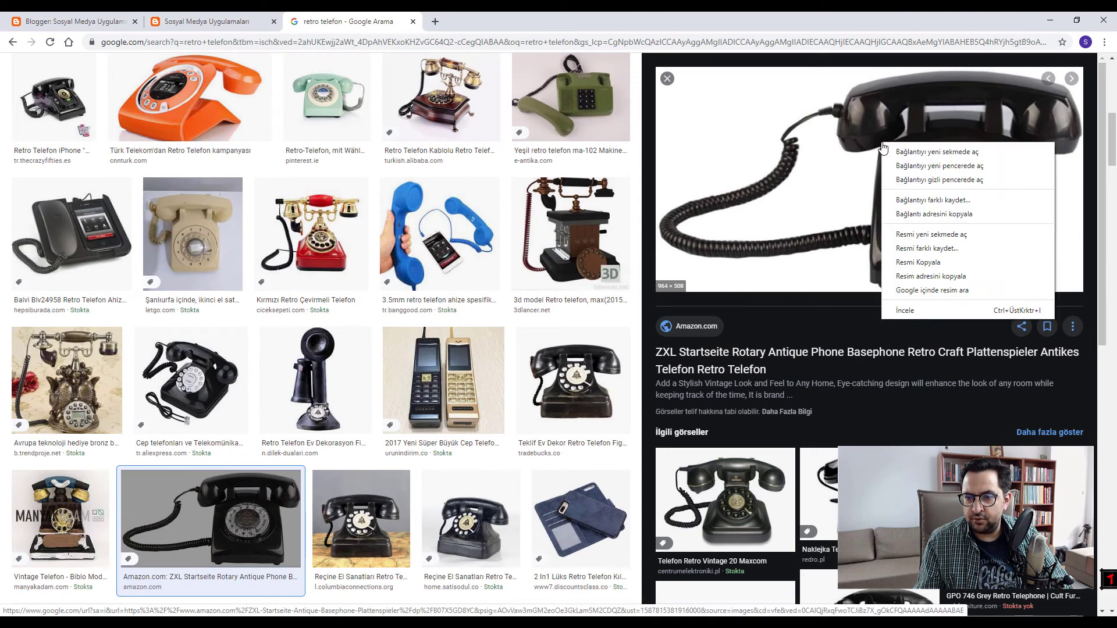
left_click(897, 250)
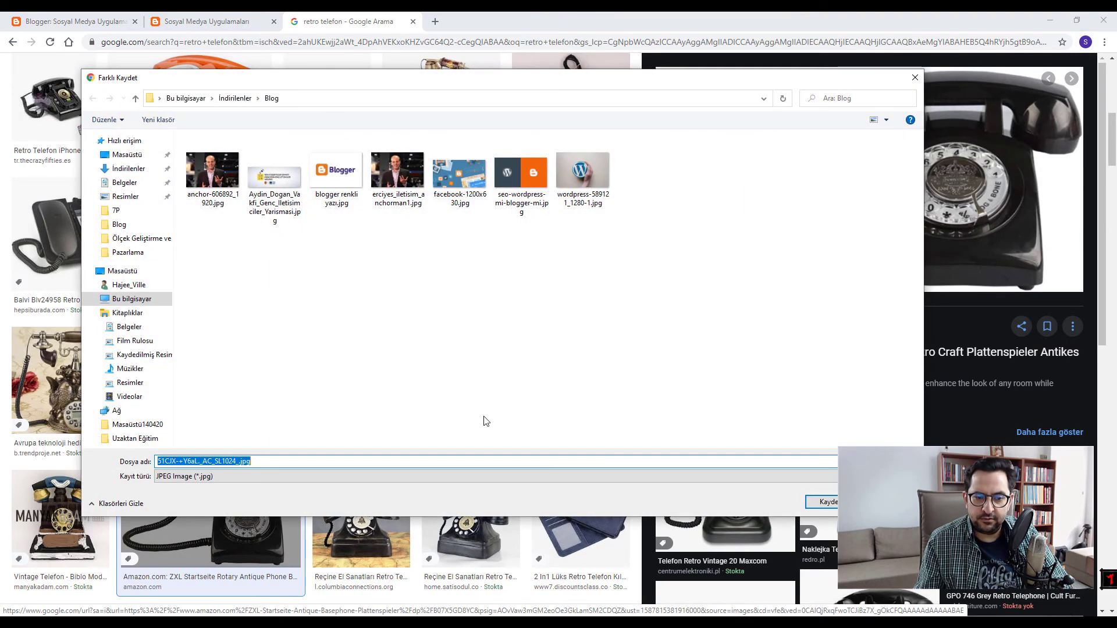
left_click(807, 506)
Upload the saved telephone picture from the Blog folder and insert it above the text of the İletişim page in Blogger
left_click(192, 21)
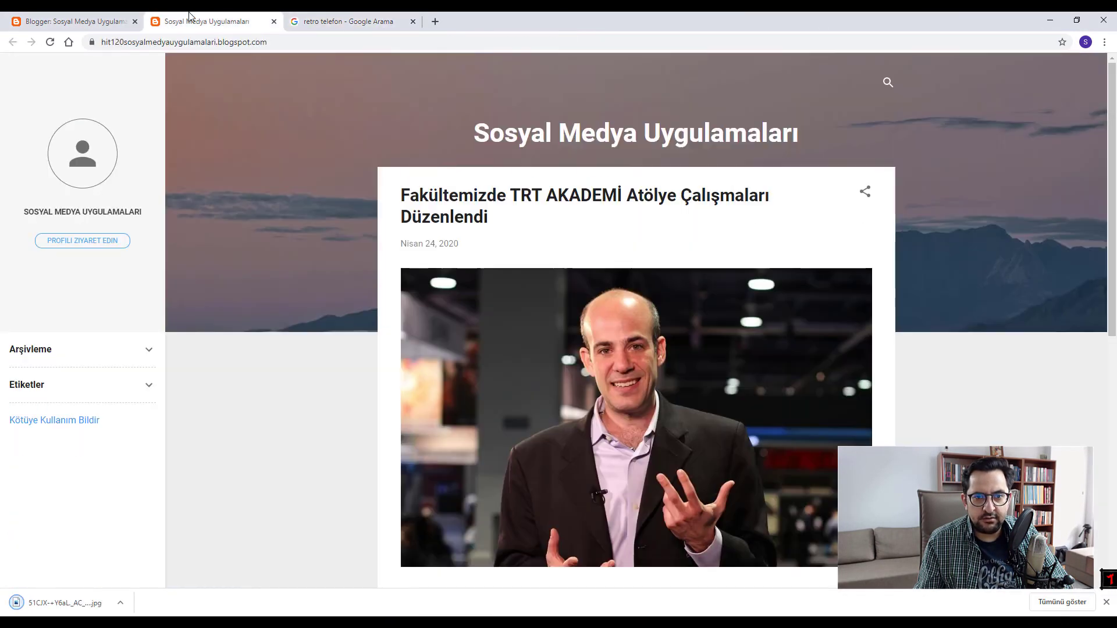
left_click(77, 16)
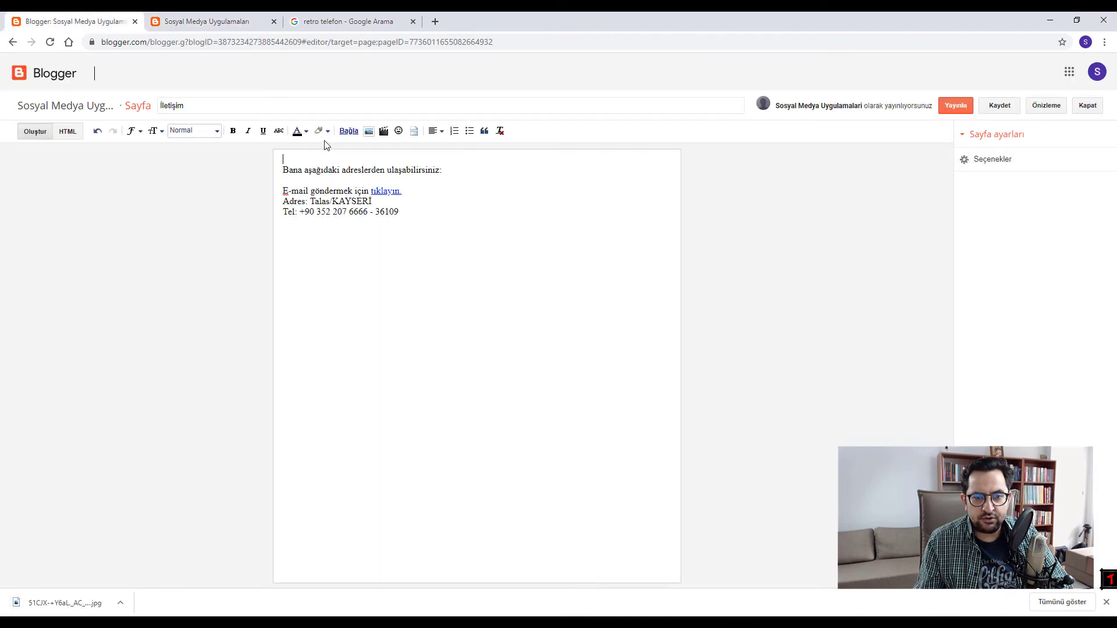
left_click(369, 131)
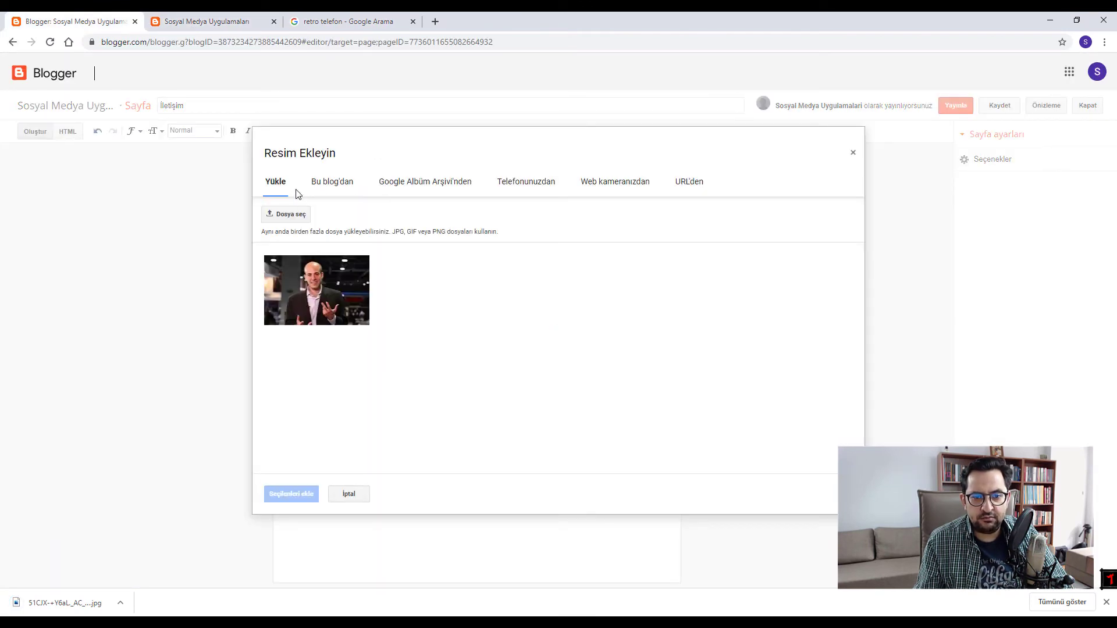
left_click(283, 215)
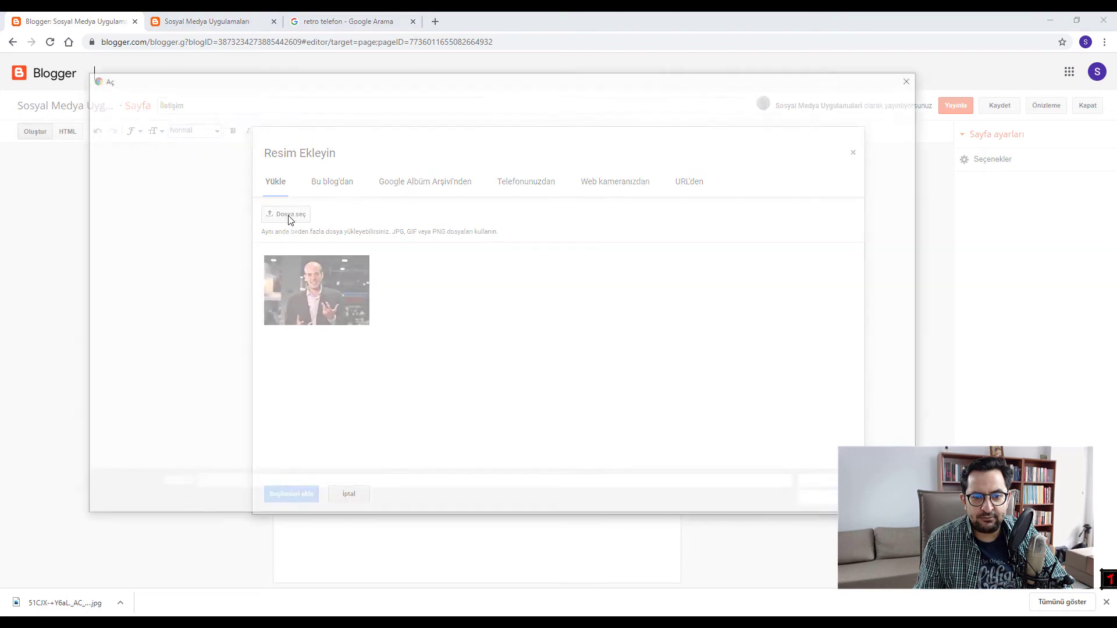
left_click(212, 175)
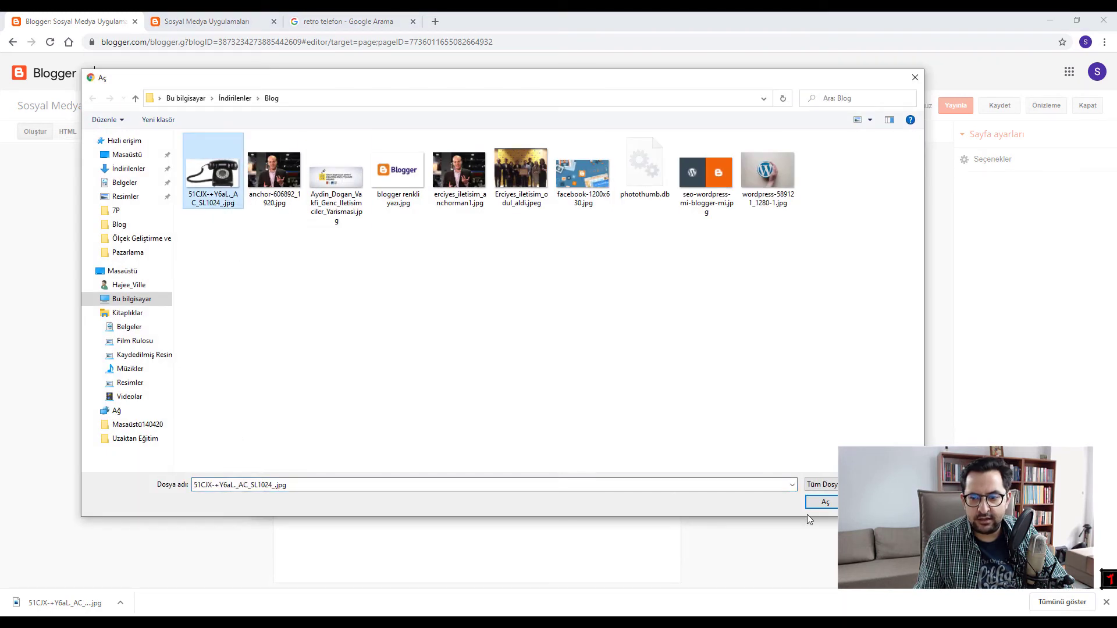
left_click(817, 503)
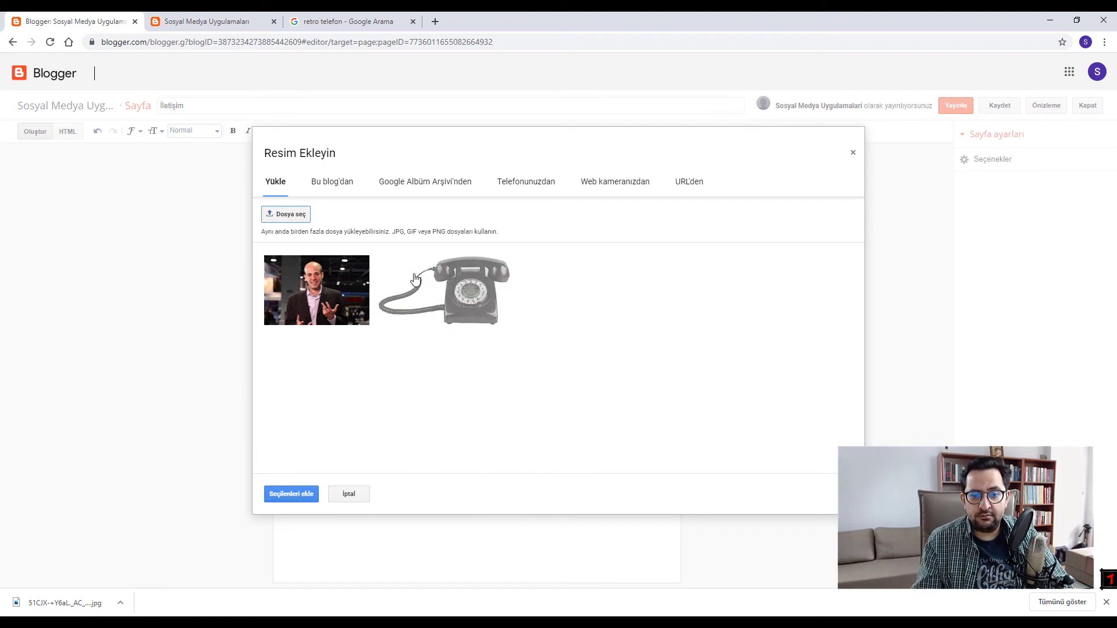
left_click(431, 282)
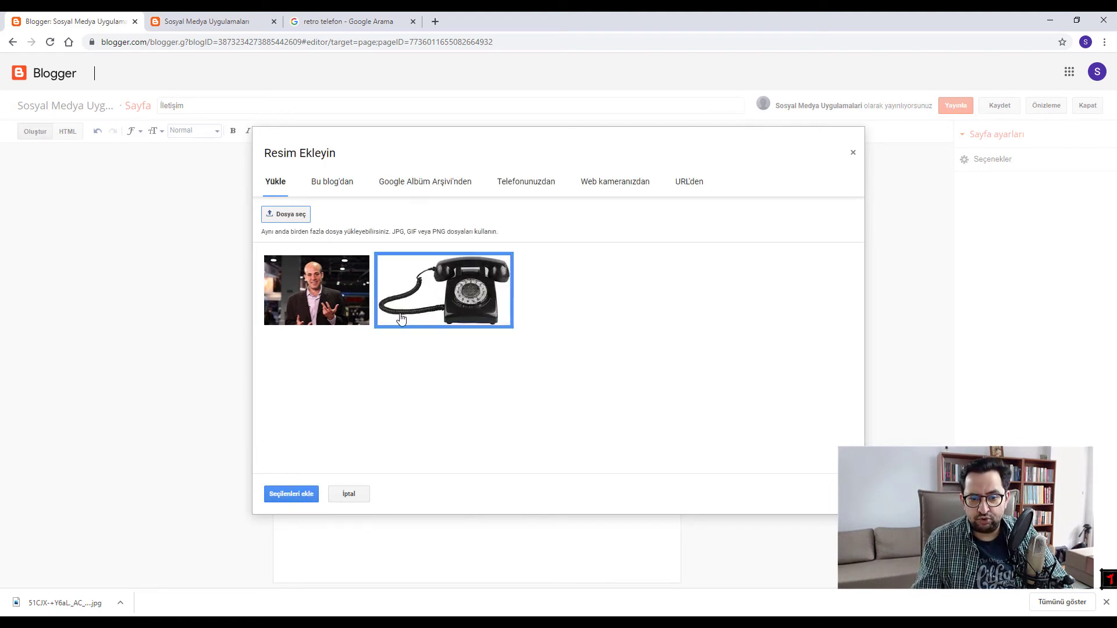
left_click(287, 501)
Align the telephone image to the left and publish the İletişim page
left_click(459, 219)
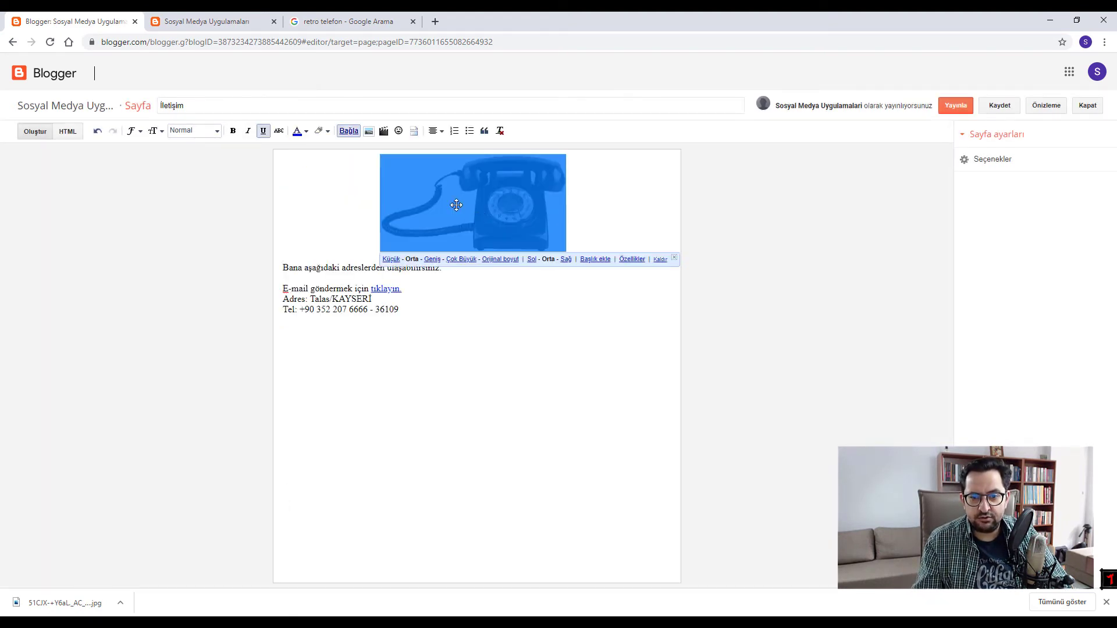
left_click(436, 133)
left_click(444, 148)
left_click(409, 322)
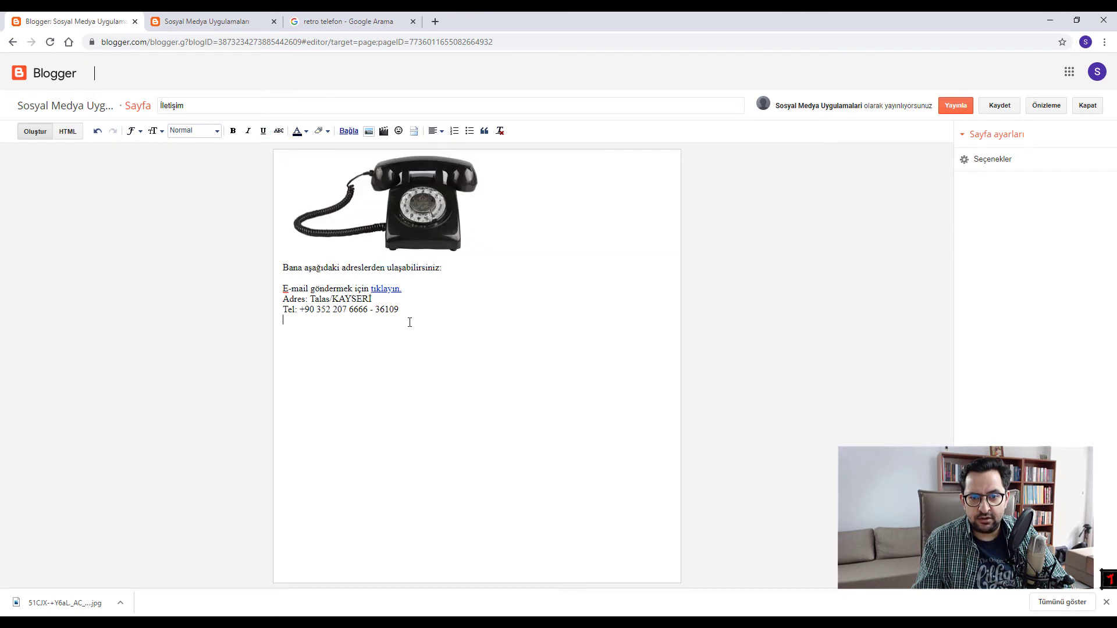
left_click(950, 110)
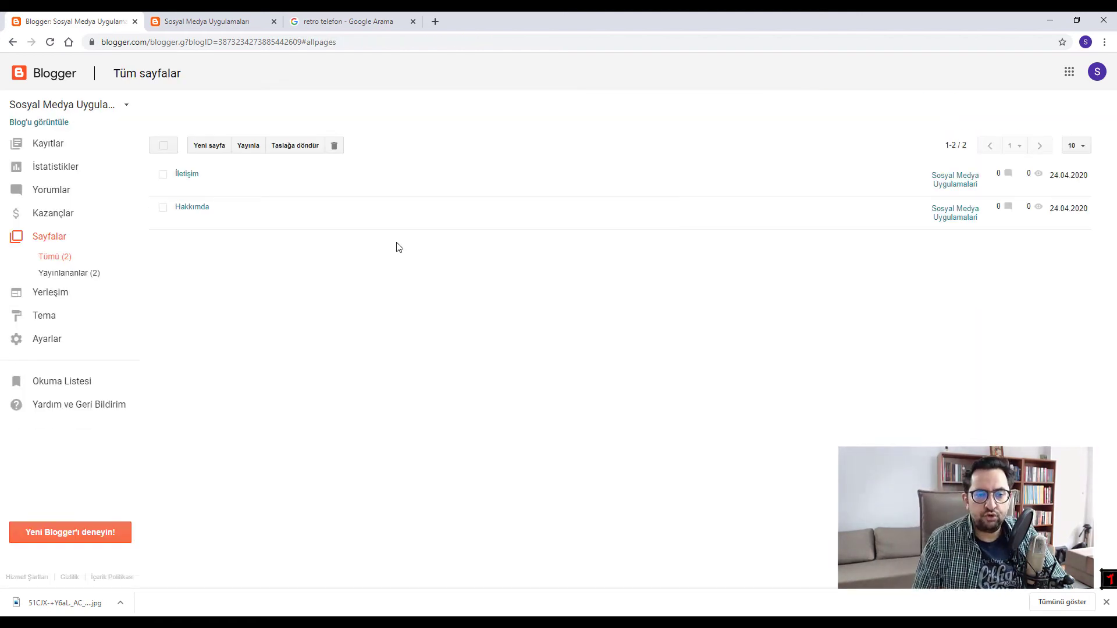
View the live blog and check its home page for the published pages
left_click(40, 123)
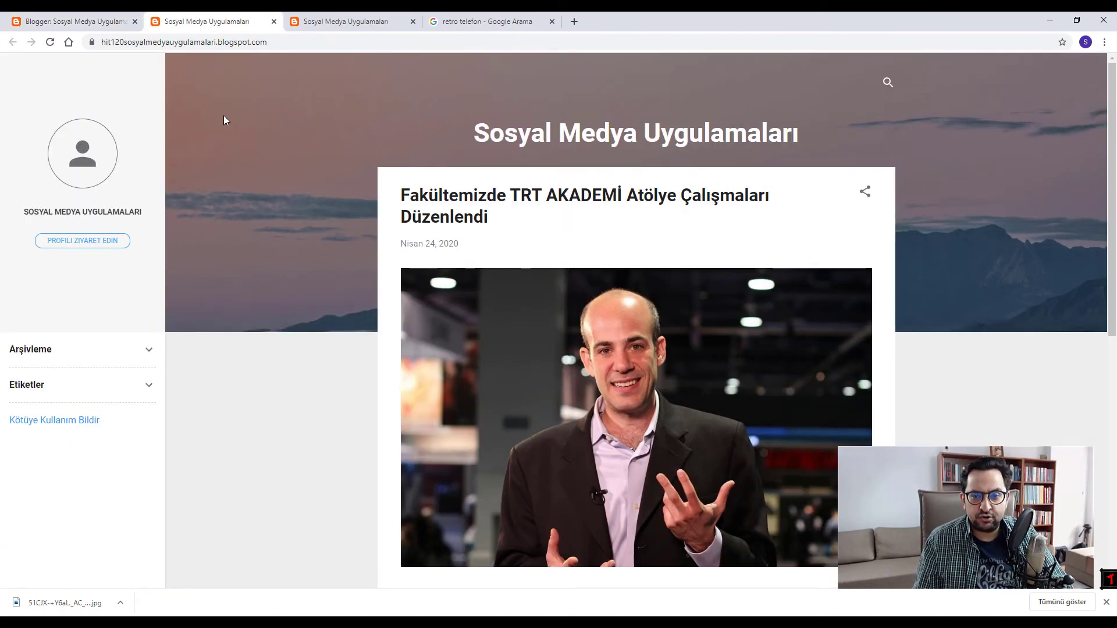
scroll(173, 407, "down", 5)
scroll(174, 407, "up", 5)
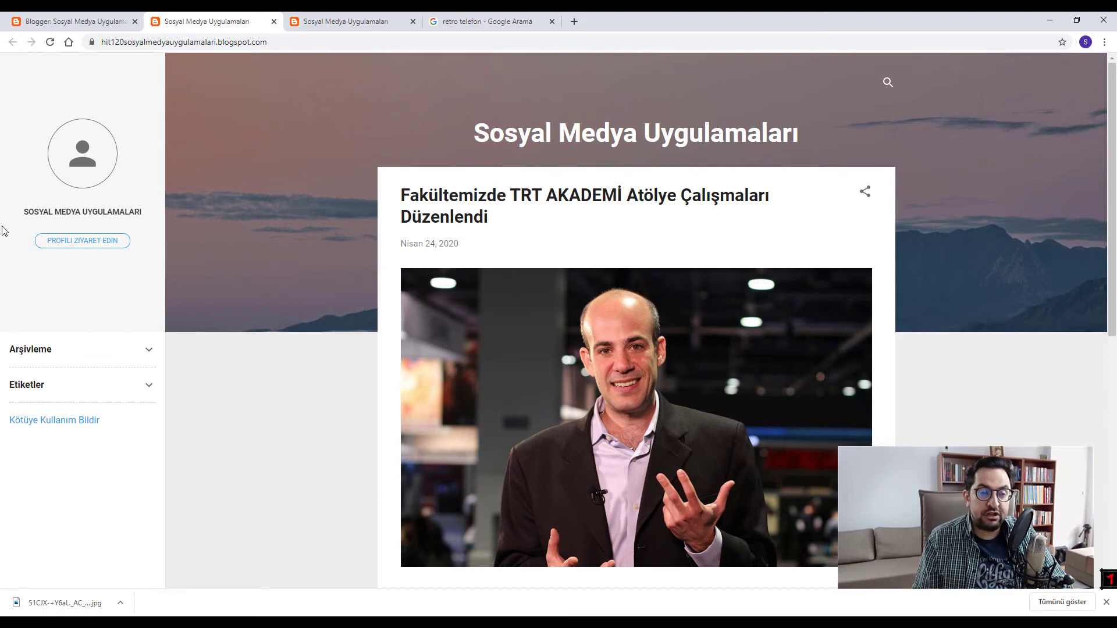
Open the blog's Yerleşim settings in Blogger, locate the Sayfalar gadget under Sayfa Listesi (Üst), and compare the layout with the live blog
left_click(35, 22)
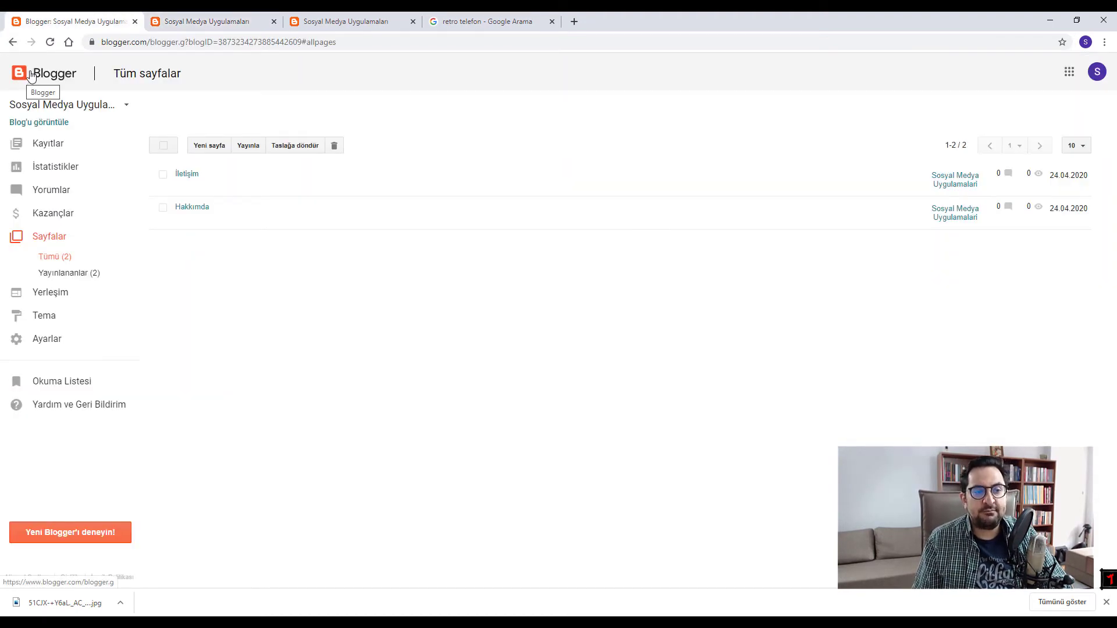
left_click(51, 296)
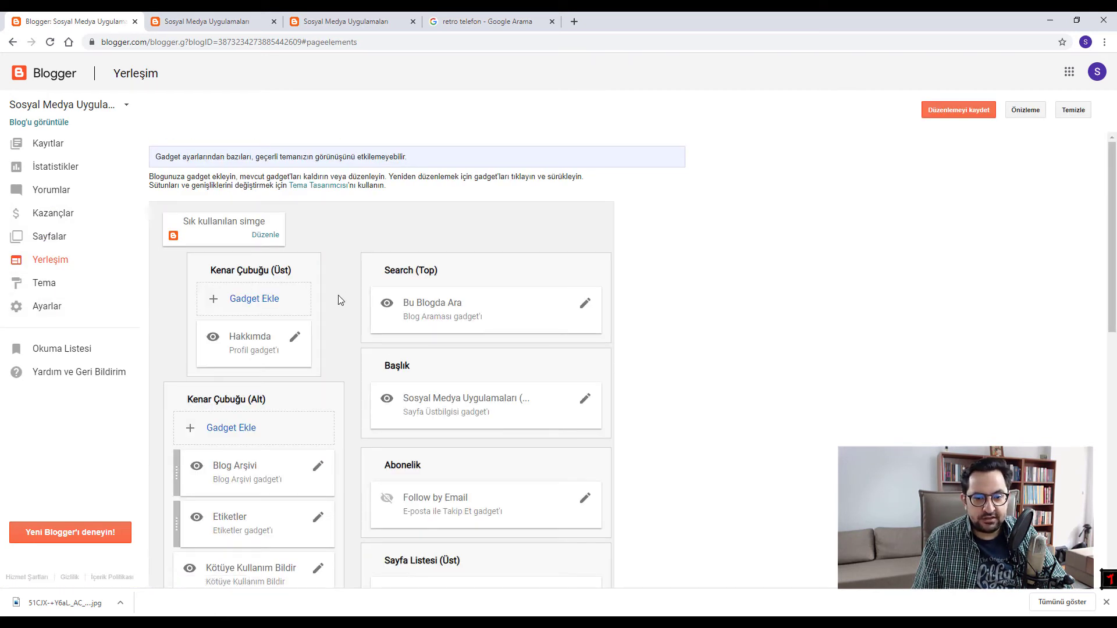
scroll(340, 297, "down", 5)
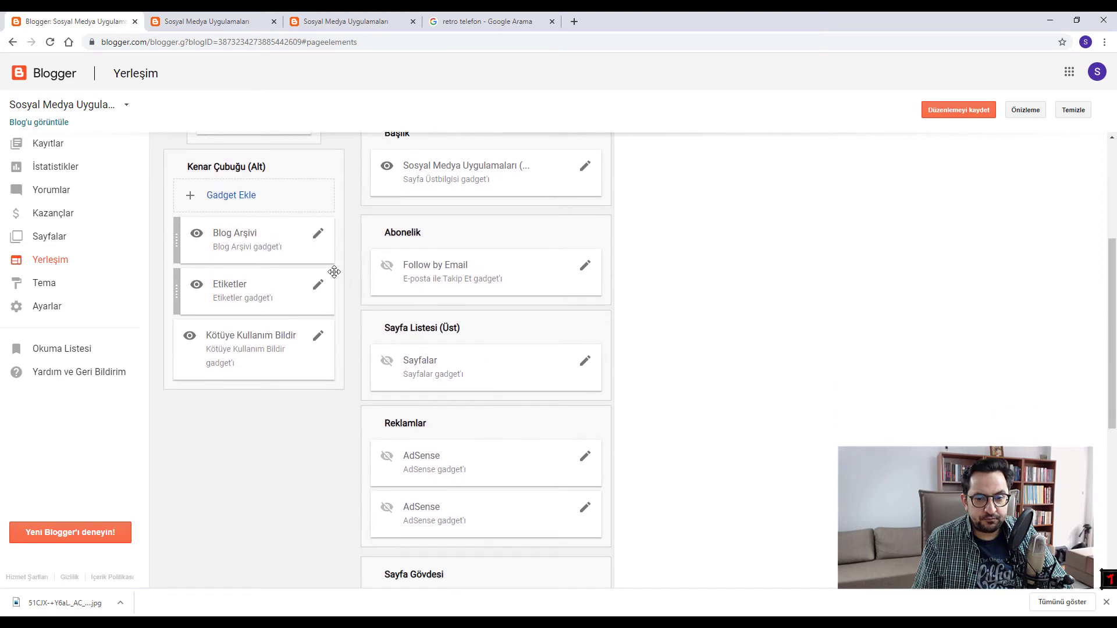
scroll(360, 268, "down", 1)
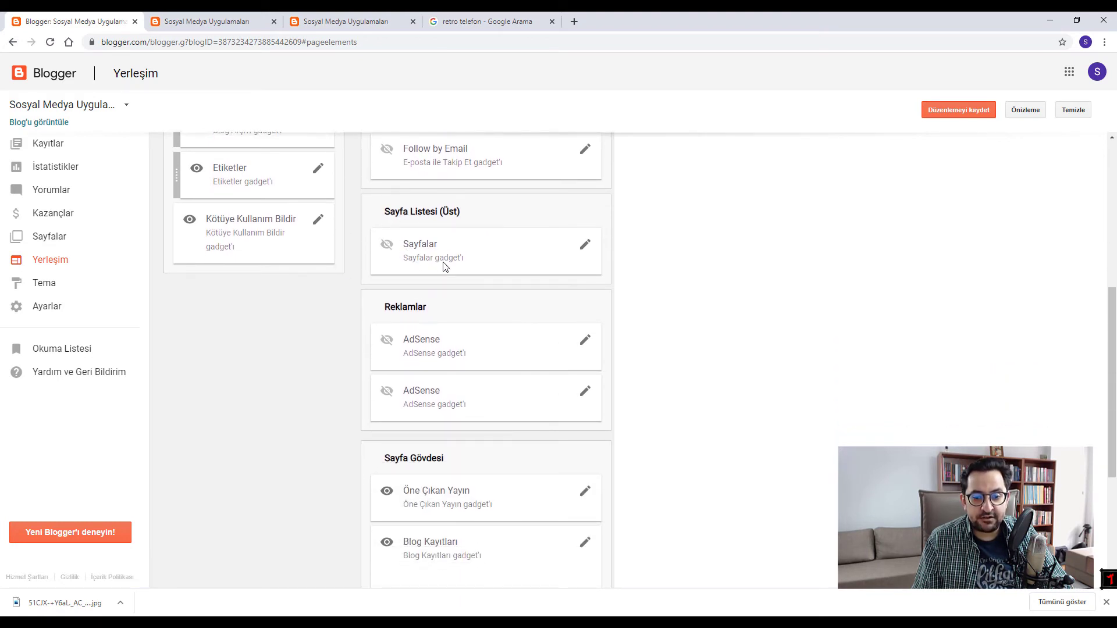
scroll(443, 260, "up", 2)
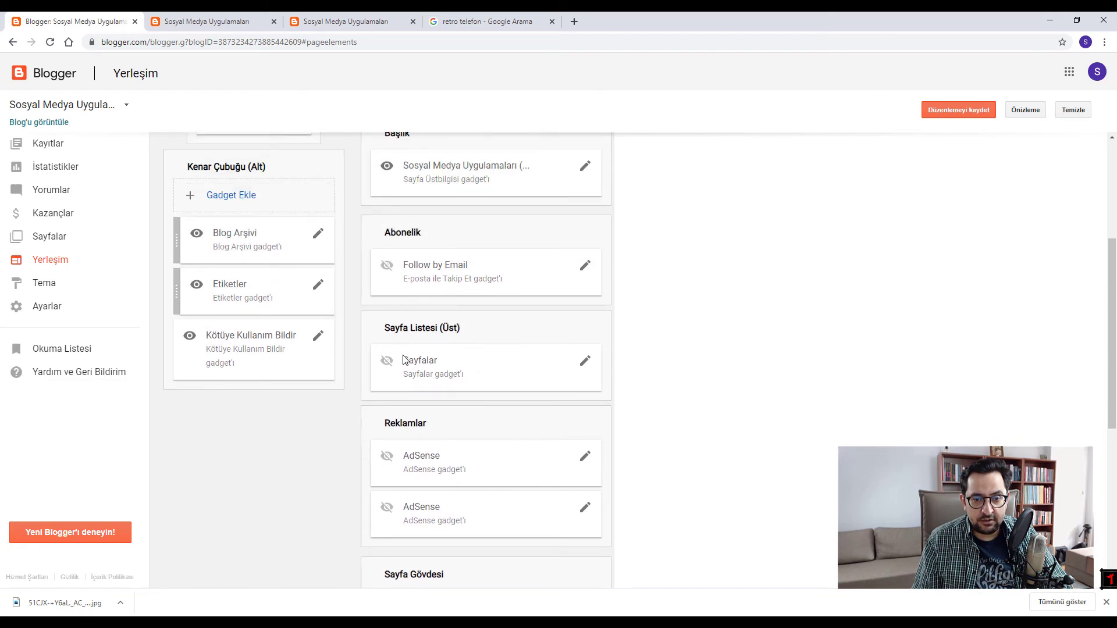
left_click(225, 21)
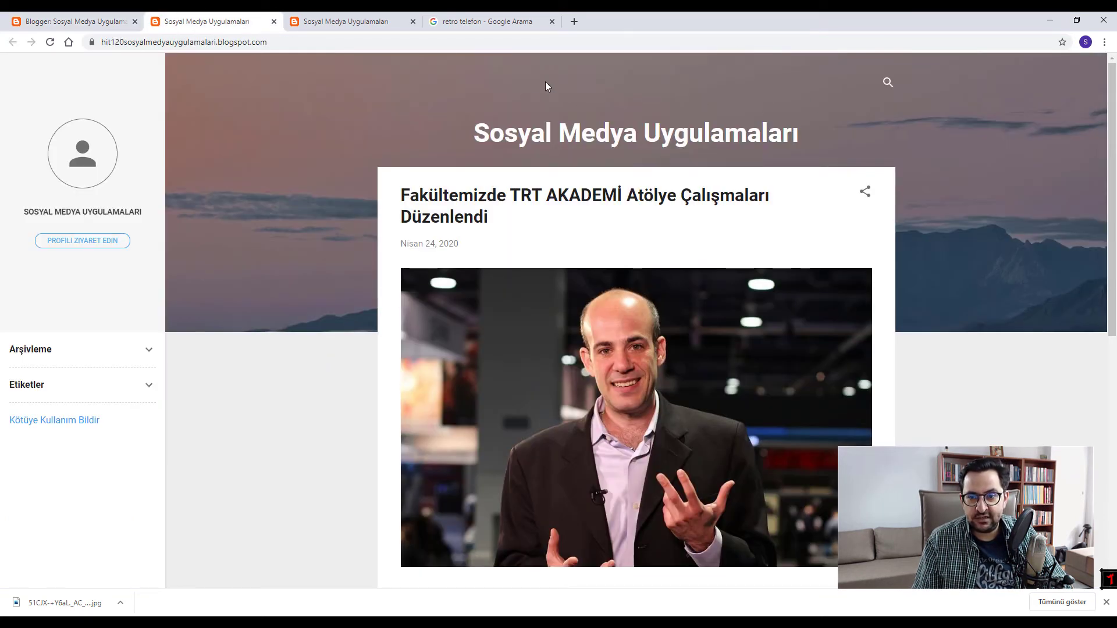
left_click(72, 22)
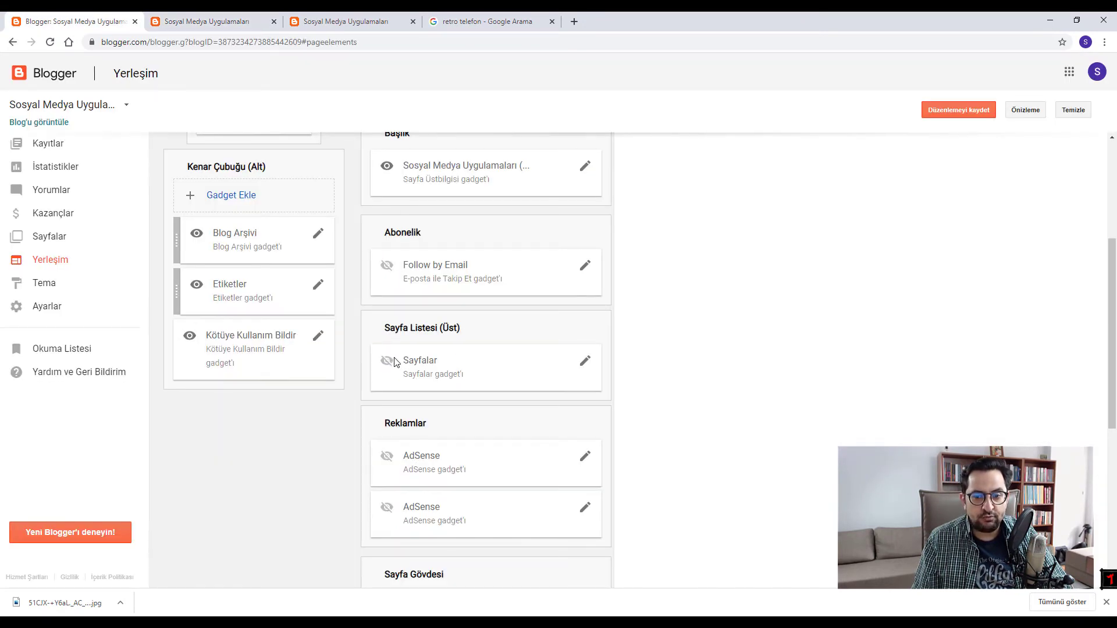
scroll(399, 374, "up", 4)
scroll(351, 383, "down", 5)
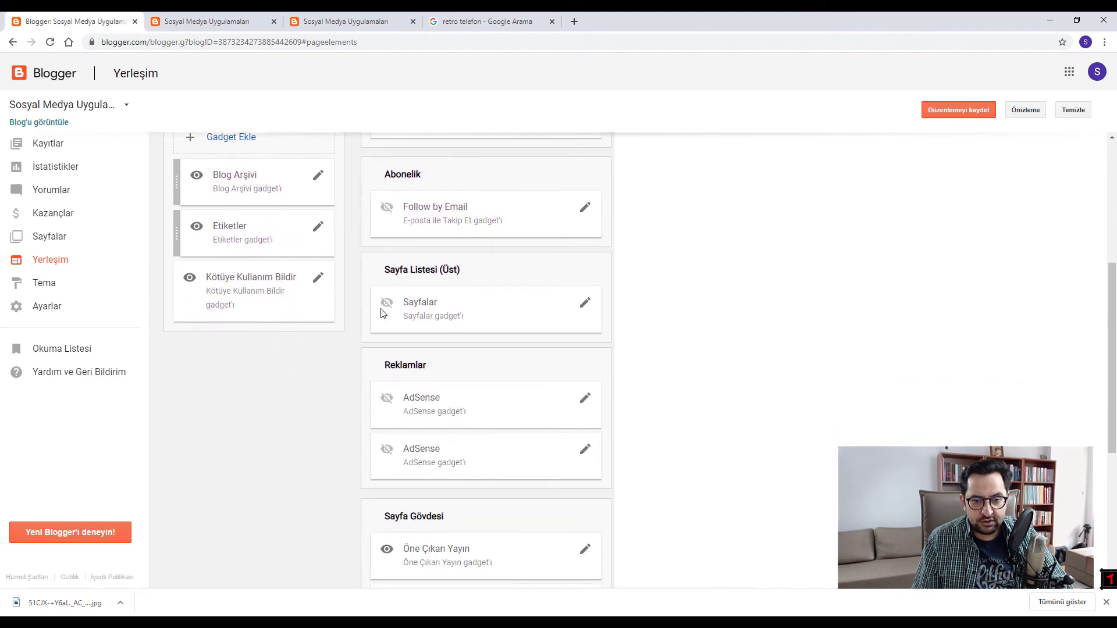
Open the Sayfalar gadget's configuration and include the İletişim and Hakkımda pages in the displayed list
left_click(584, 304)
scroll(97, 183, "down", 1)
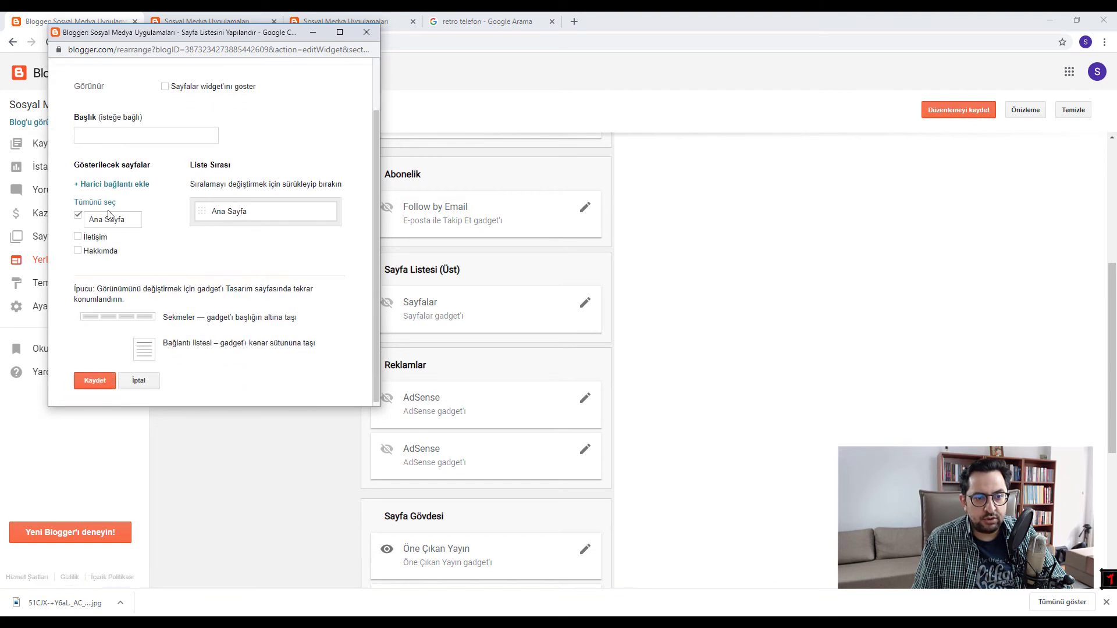
left_click(78, 234)
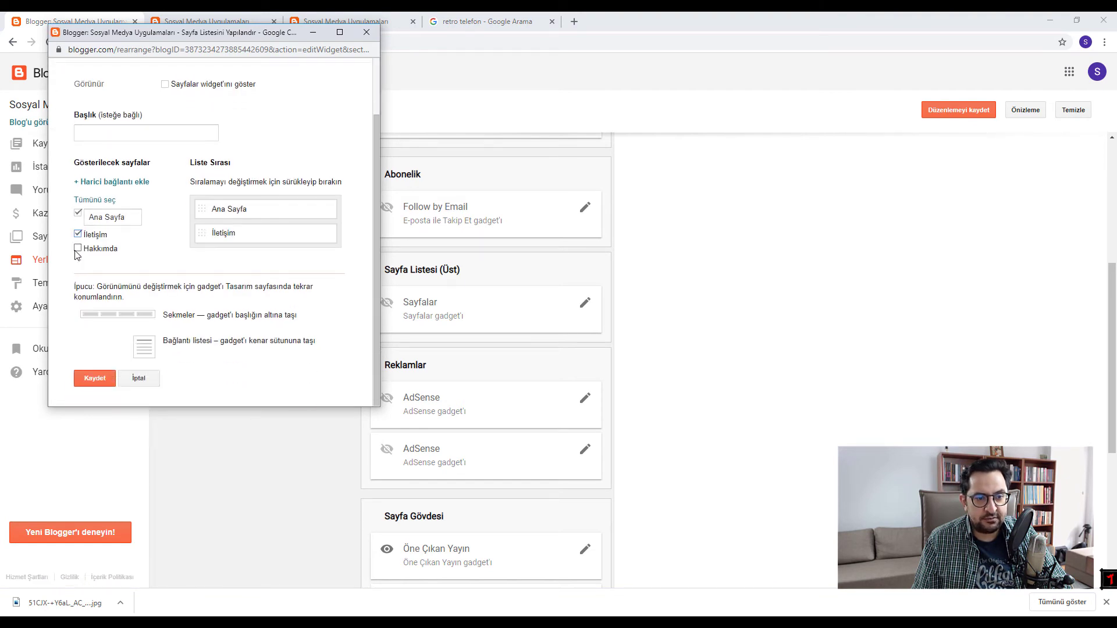
left_click(78, 248)
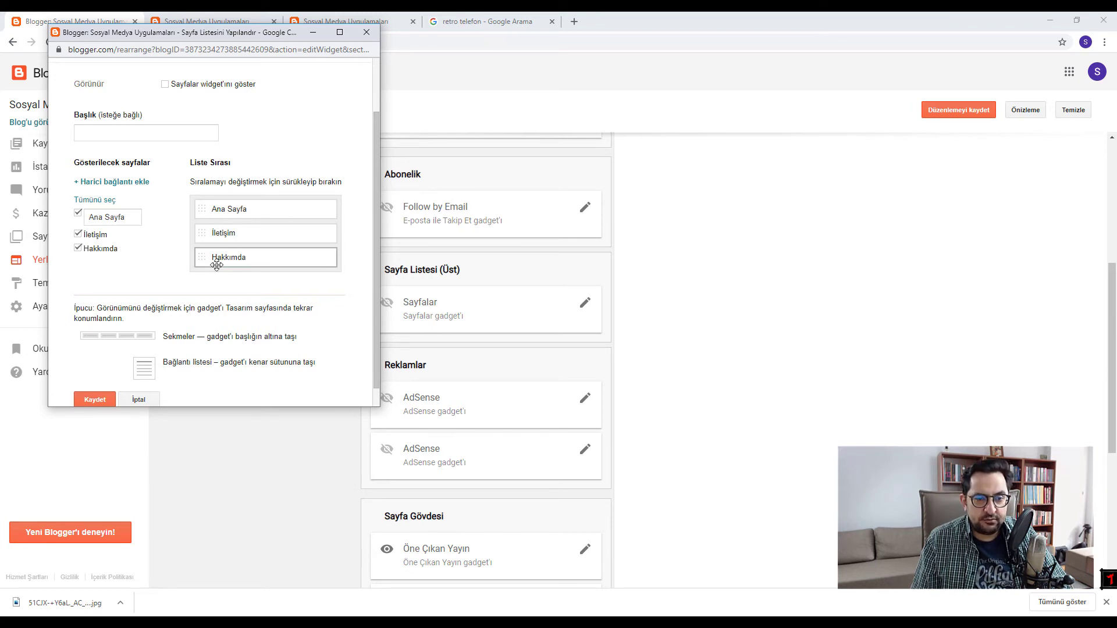
Place Hakkımda before İletişim in the list order, enable showing the Sayfalar widget, and save the gadget
mouse_move(216, 265)
left_mouse_down()
mouse_move(215, 219)
mouse_move(221, 256)
left_mouse_up()
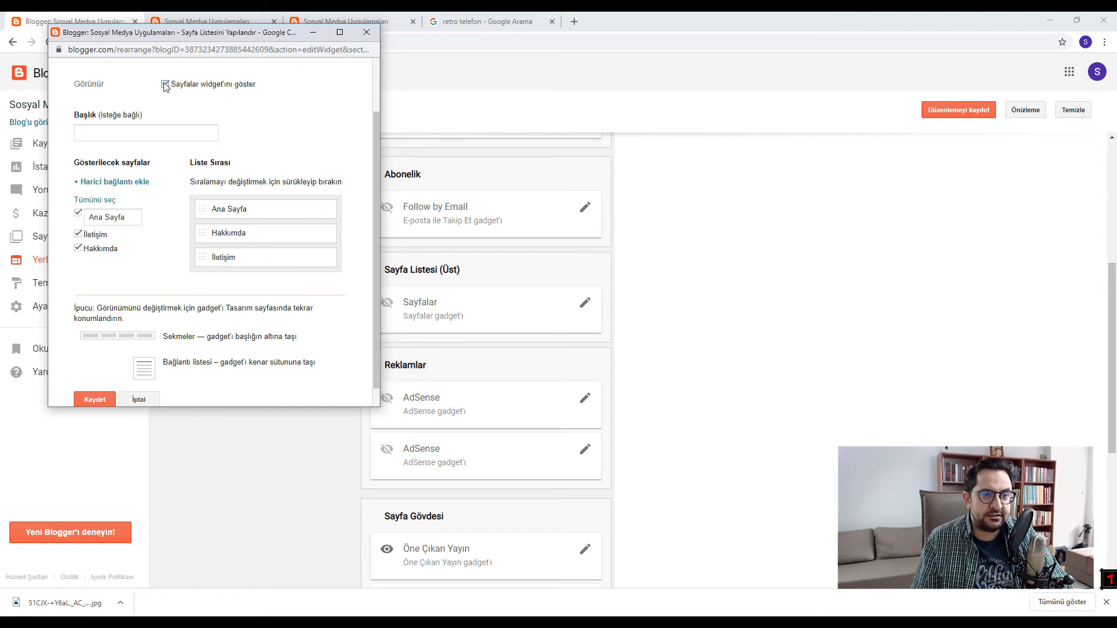
scroll(174, 262, "down", 1)
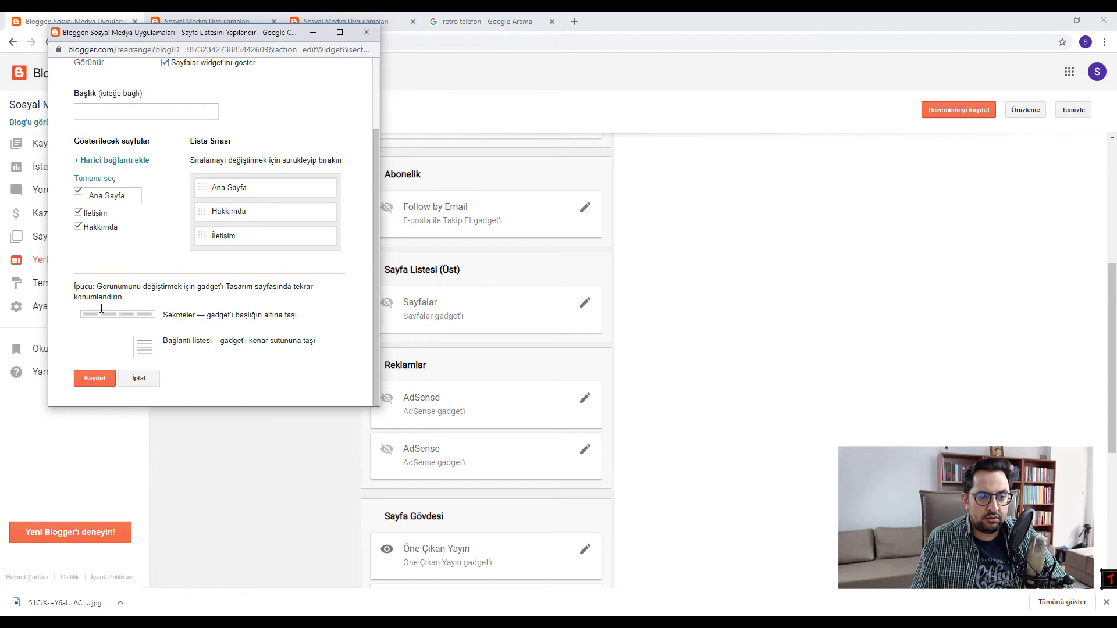
left_click(95, 378)
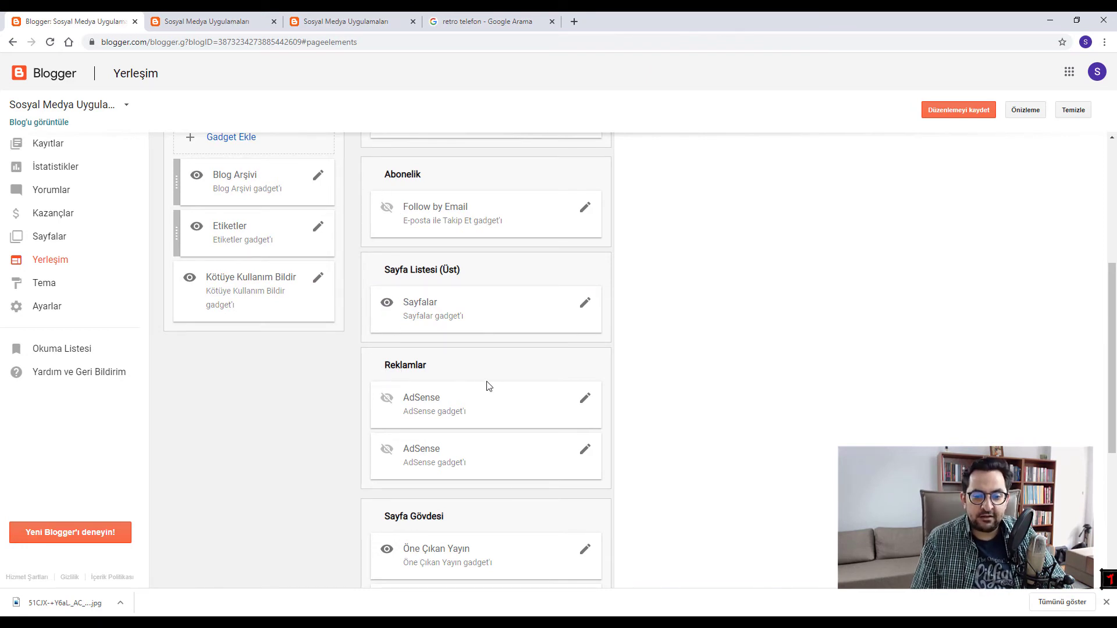
Review the layout's sidebar, search, header and subscription gadgets, and compare the Başlık gadget with the title on the live blog
scroll(488, 386, "up", 5)
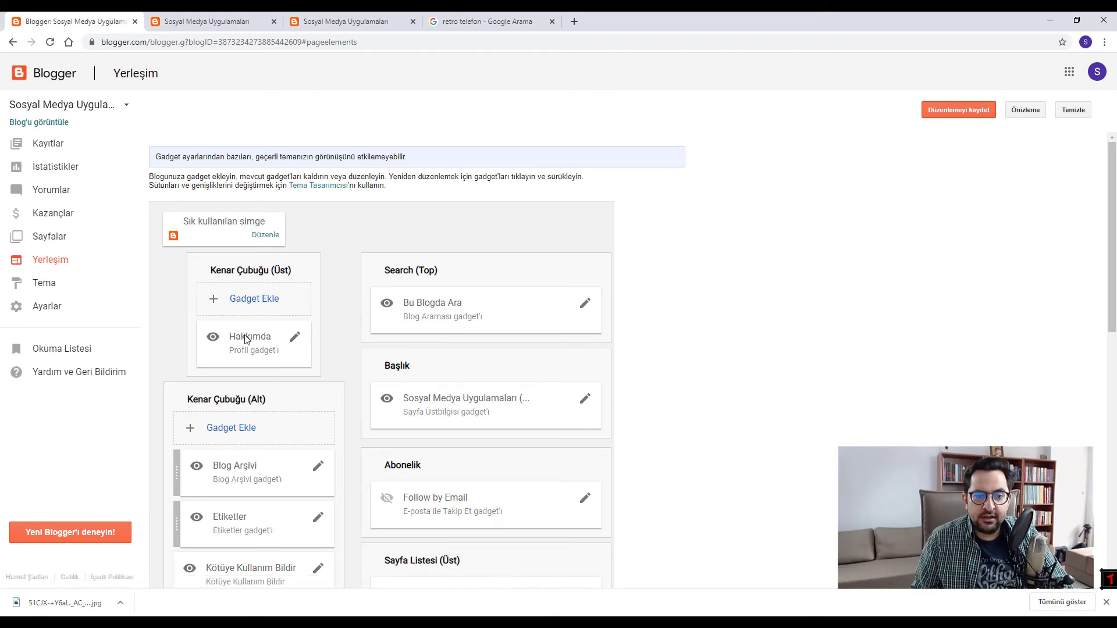
scroll(240, 337, "down", 2)
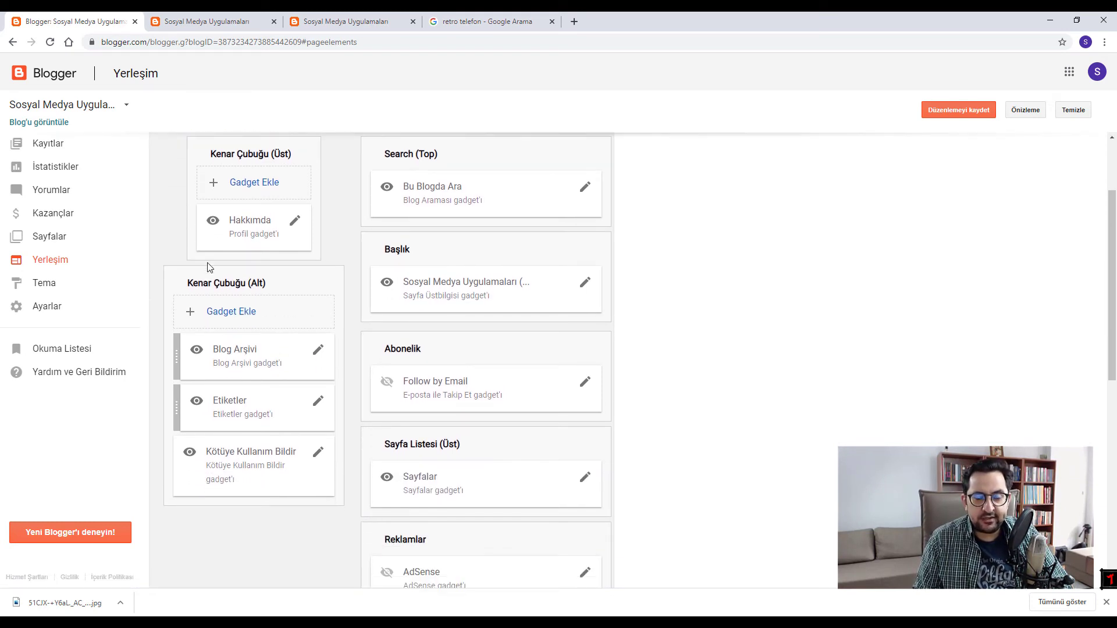
scroll(233, 312, "up", 2)
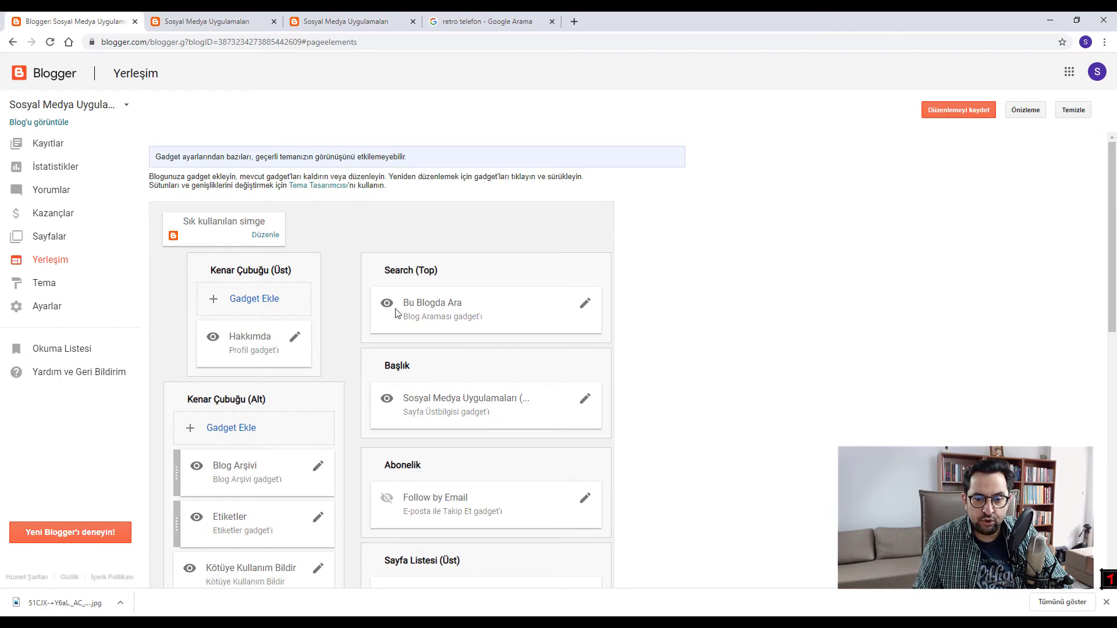
scroll(395, 313, "down", 2)
scroll(410, 287, "down", 1)
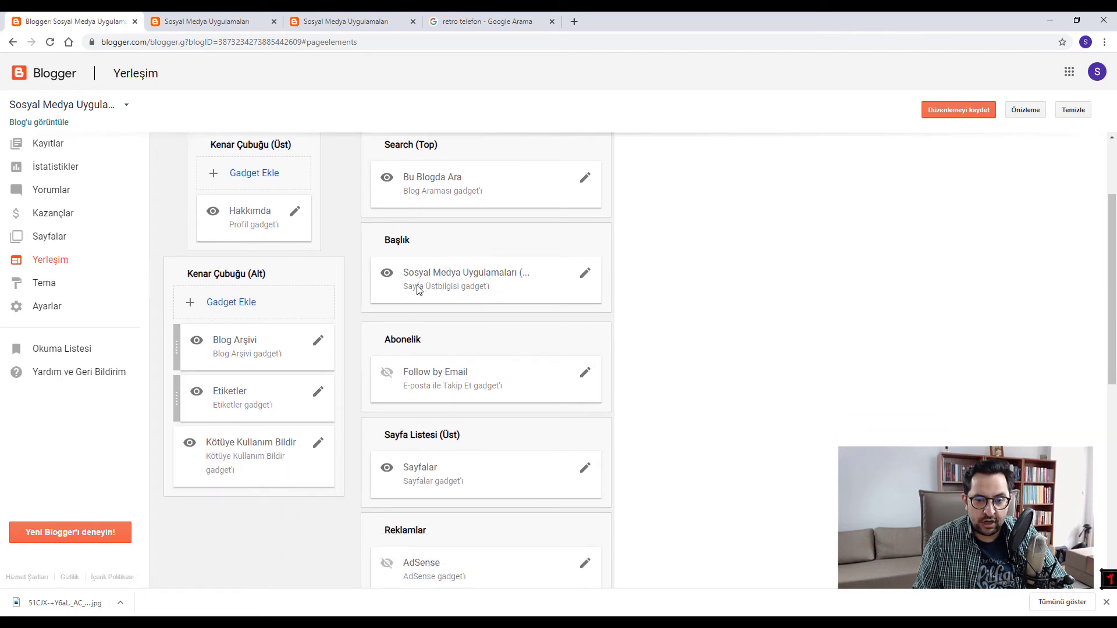
scroll(451, 333, "down", 1)
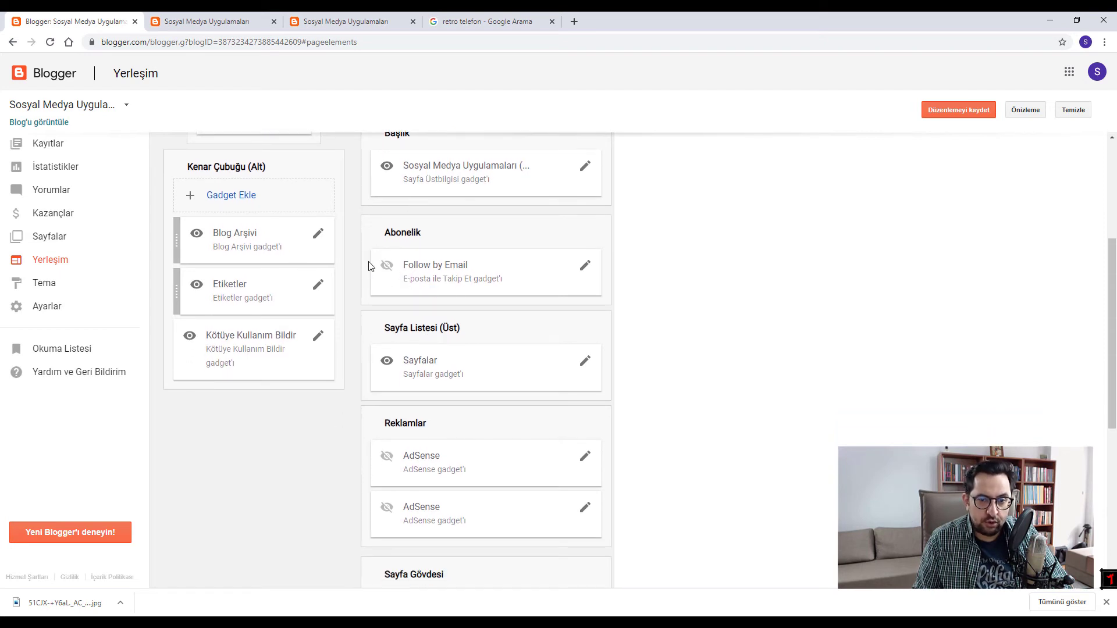
left_click(259, 21)
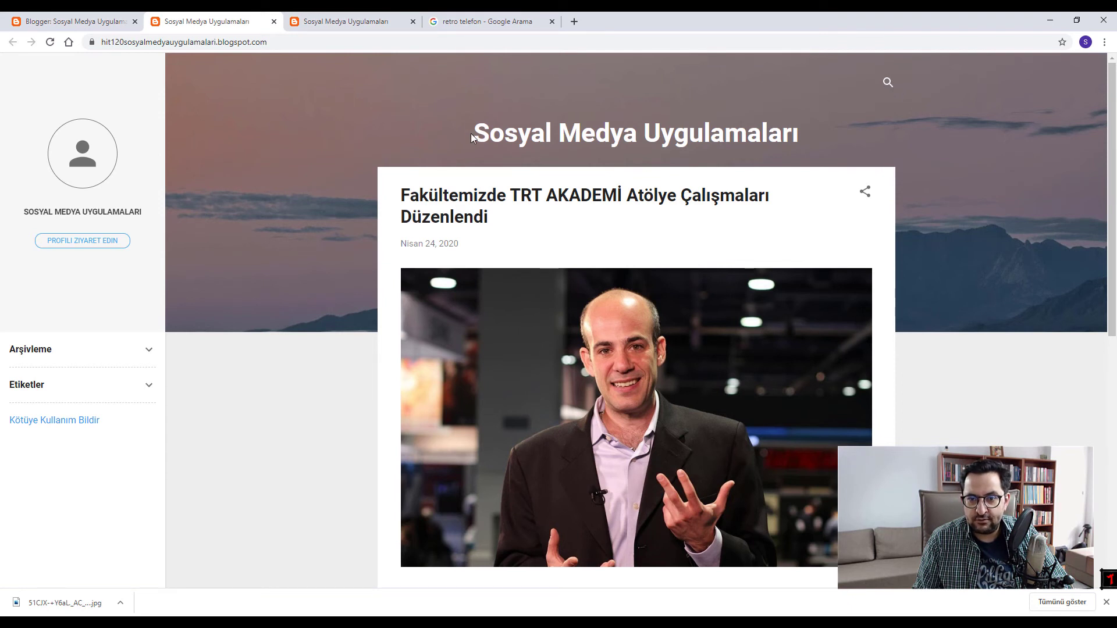
left_click_drag(473, 138, 799, 139)
left_click(93, 18)
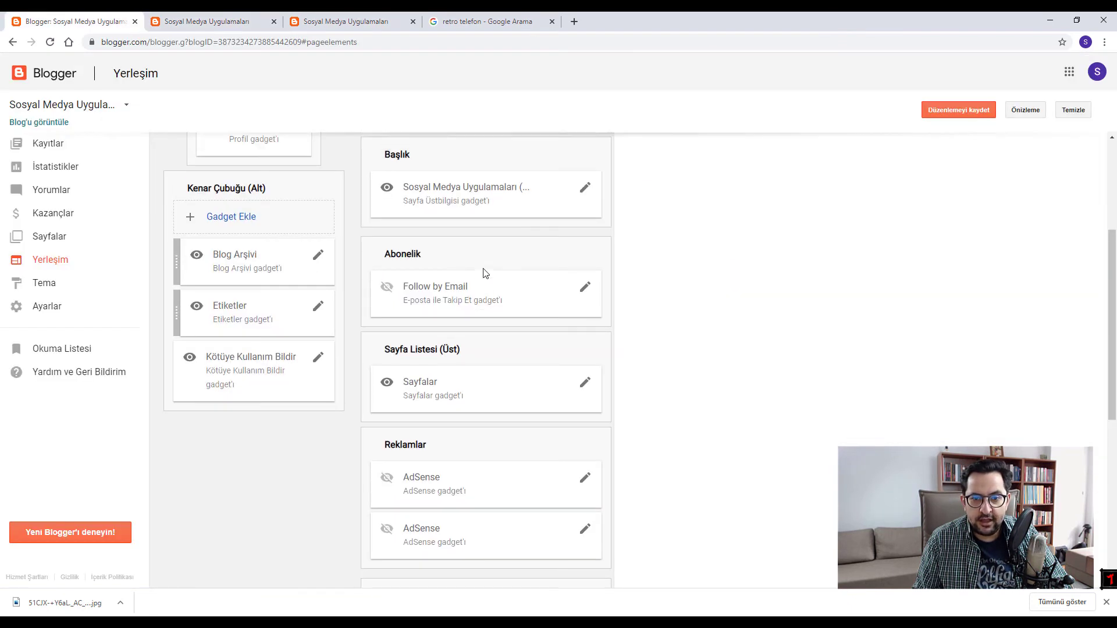
scroll(383, 227, "up", 1)
left_click(585, 225)
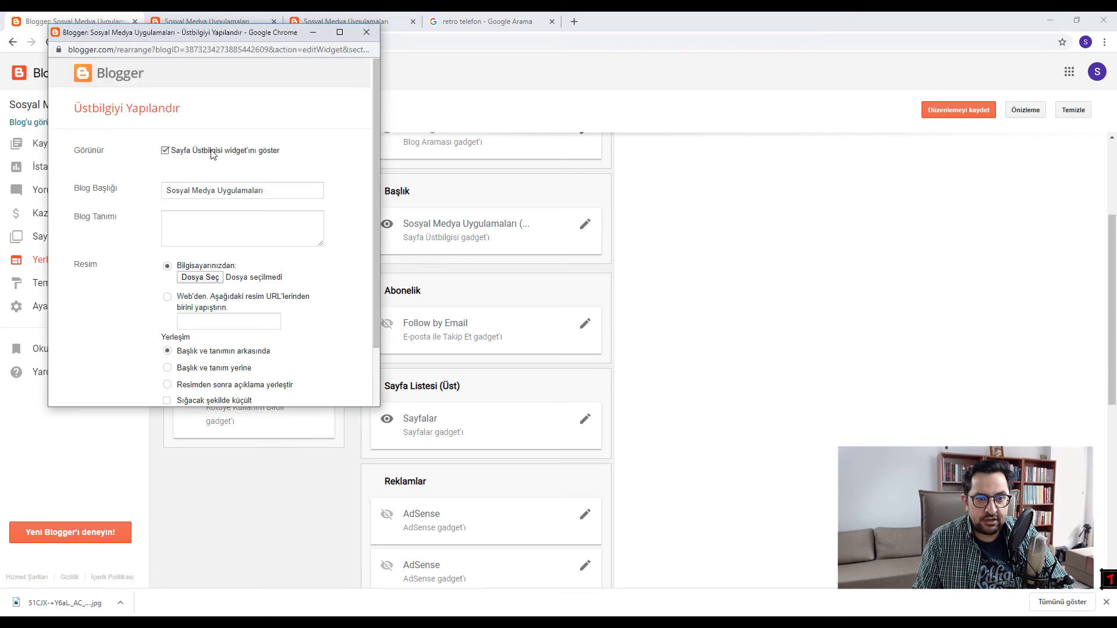
left_click(165, 150)
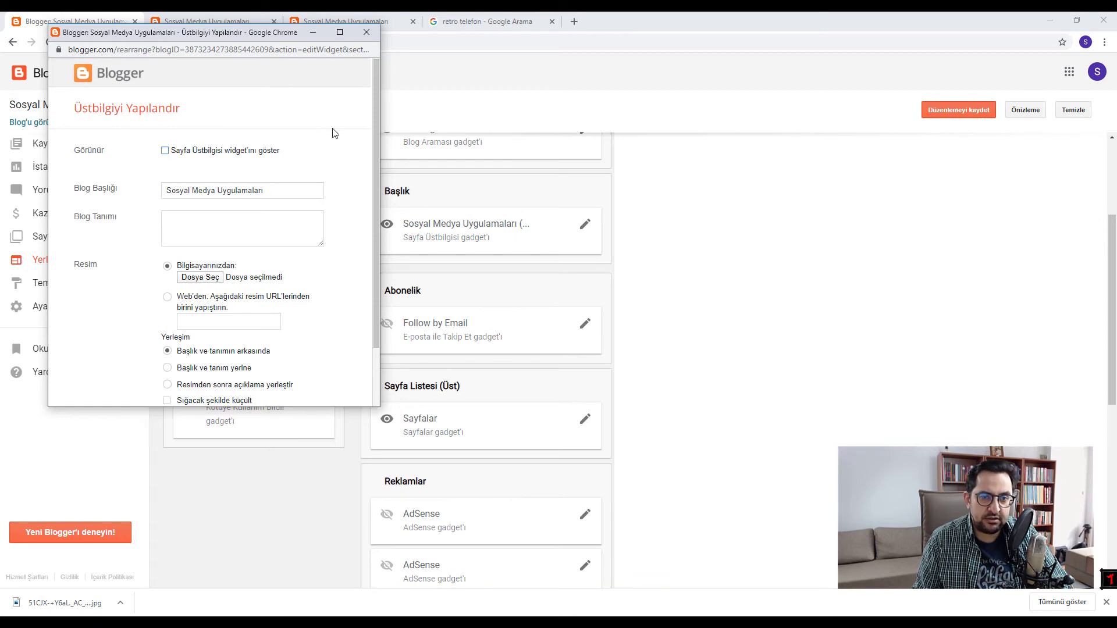
scroll(185, 216, "down", 1)
left_click(139, 381)
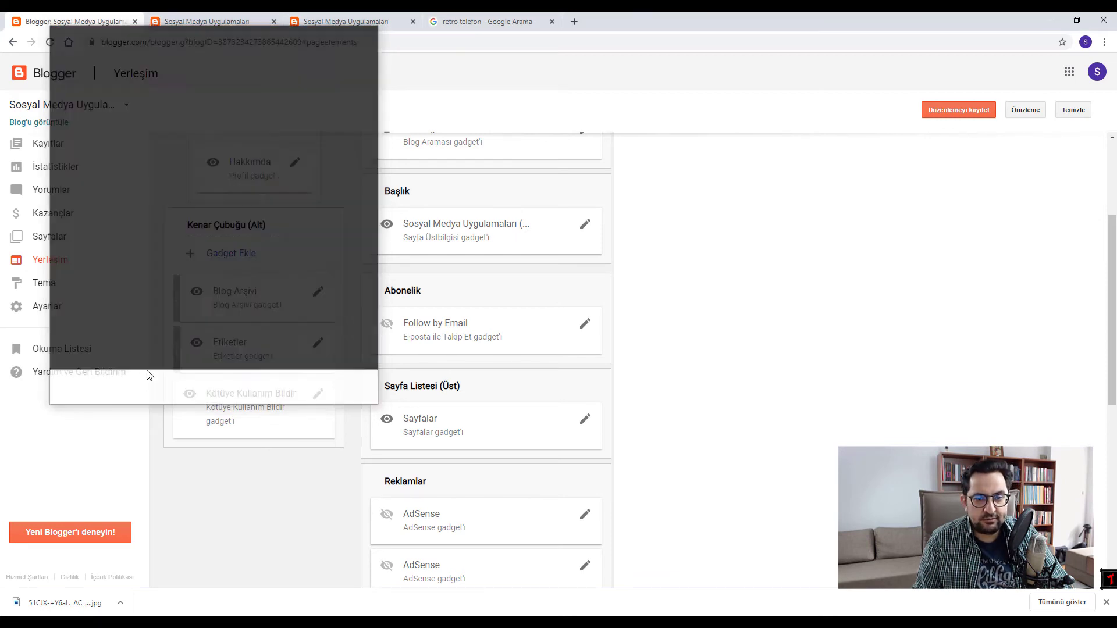
Set the Atıf gadget's copyright text in Altbilgi to a "Bu sitenin tüm hakları … aittir." sentence with the owner's full name, and save it
scroll(417, 250, "down", 5)
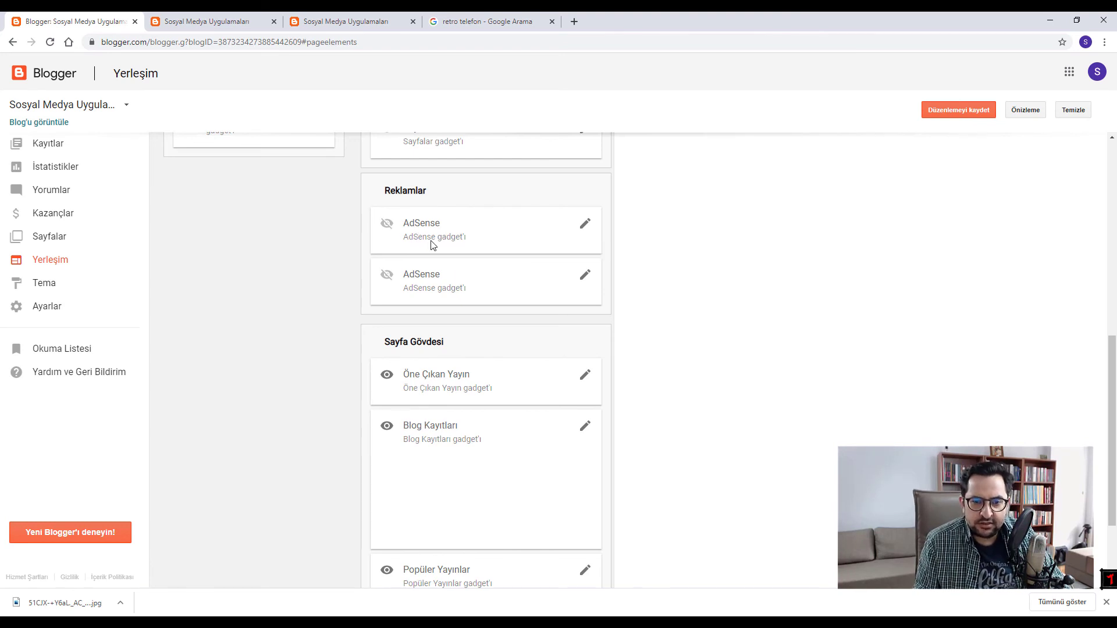
scroll(395, 247, "down", 1)
scroll(378, 236, "up", 1)
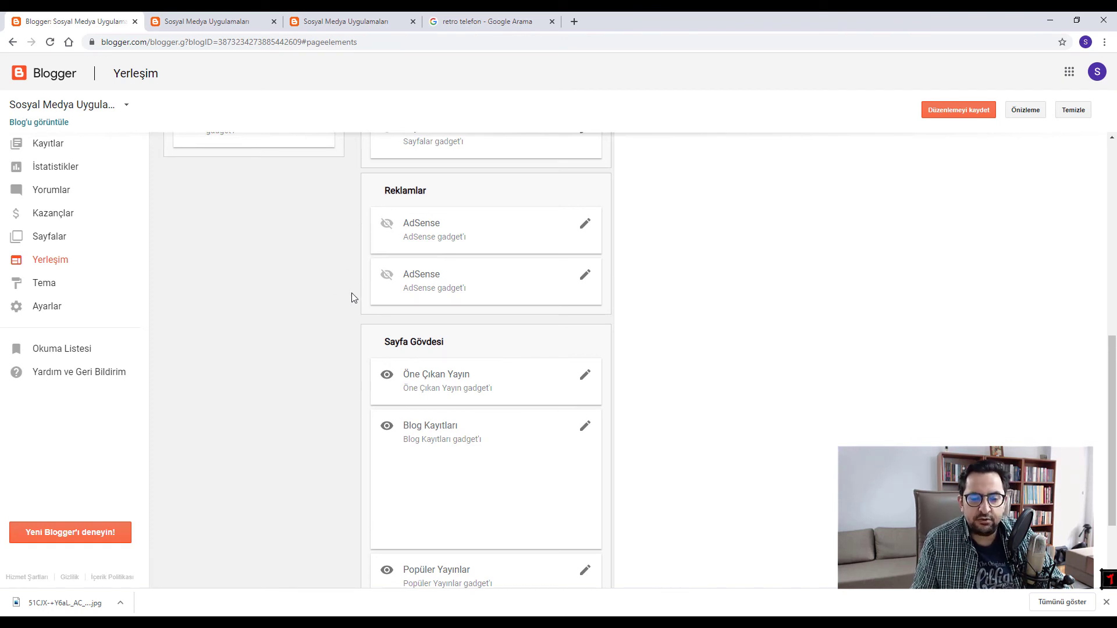
scroll(355, 296, "down", 2)
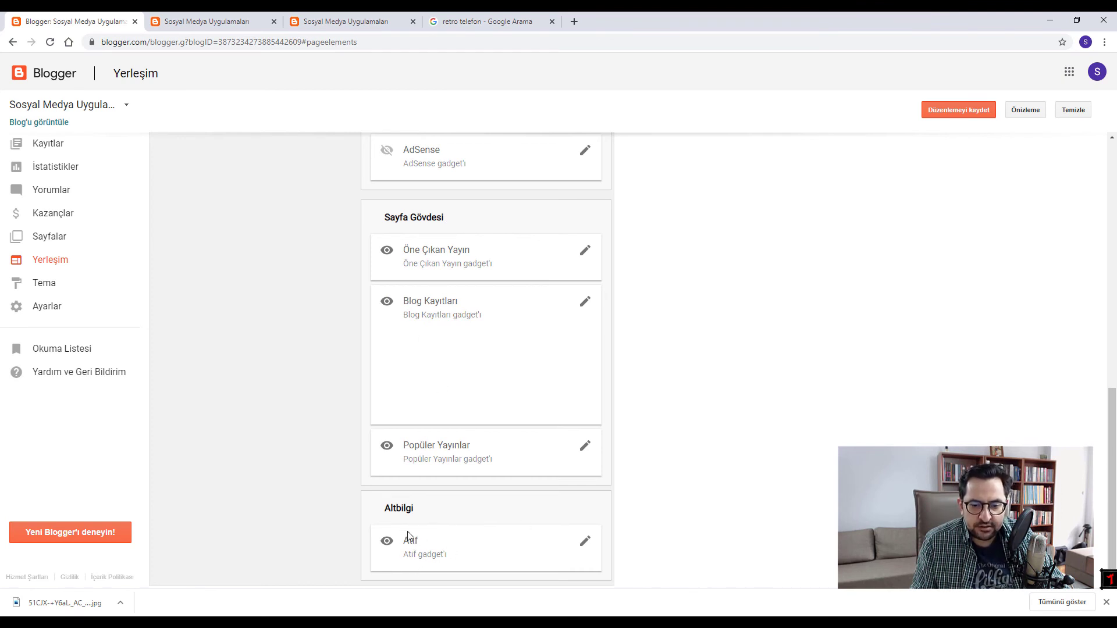
left_click(584, 544)
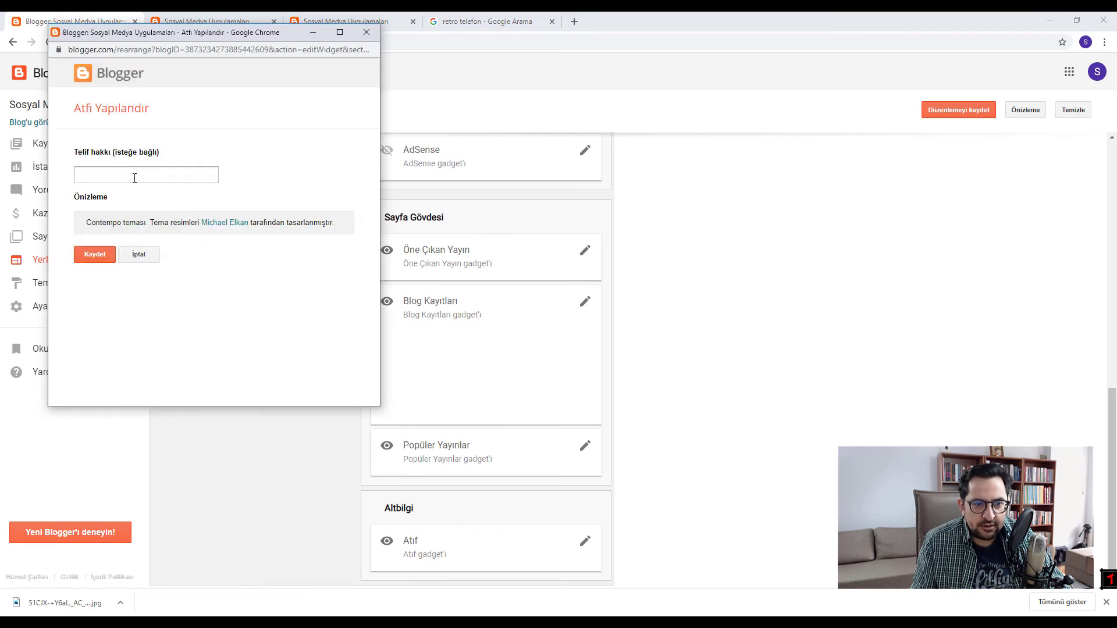
left_click(175, 179)
type("Bu")
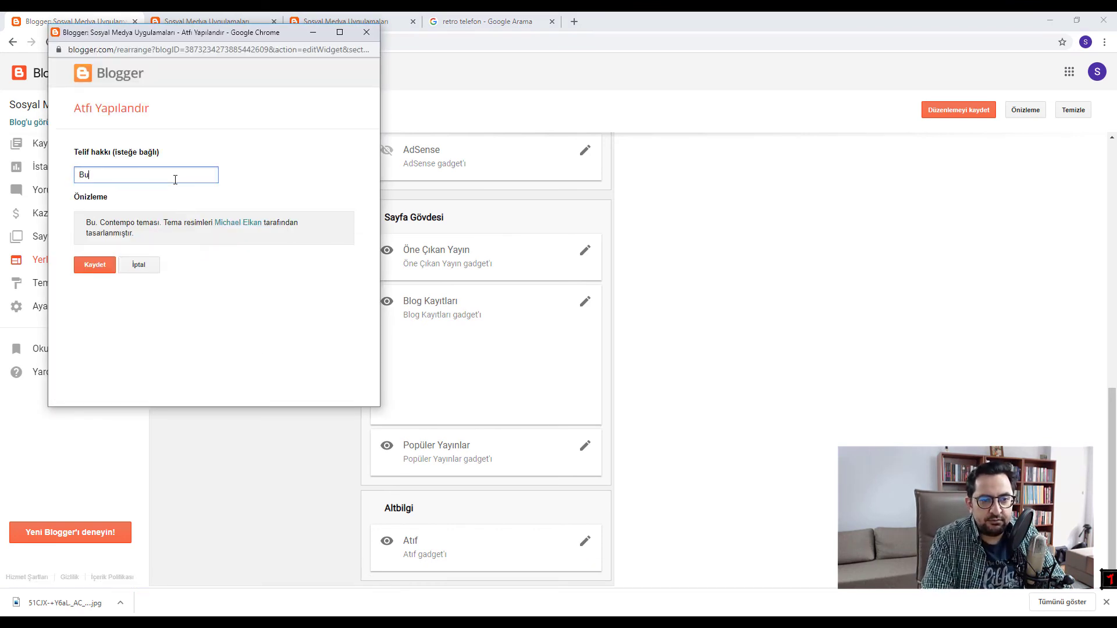
type(" sit")
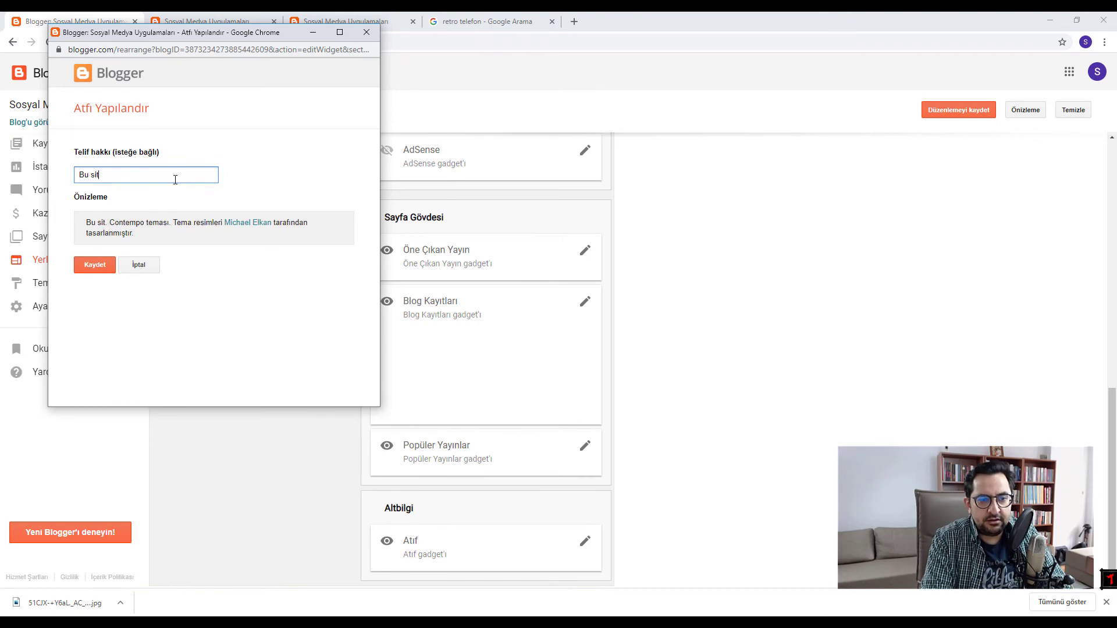
type("eni")
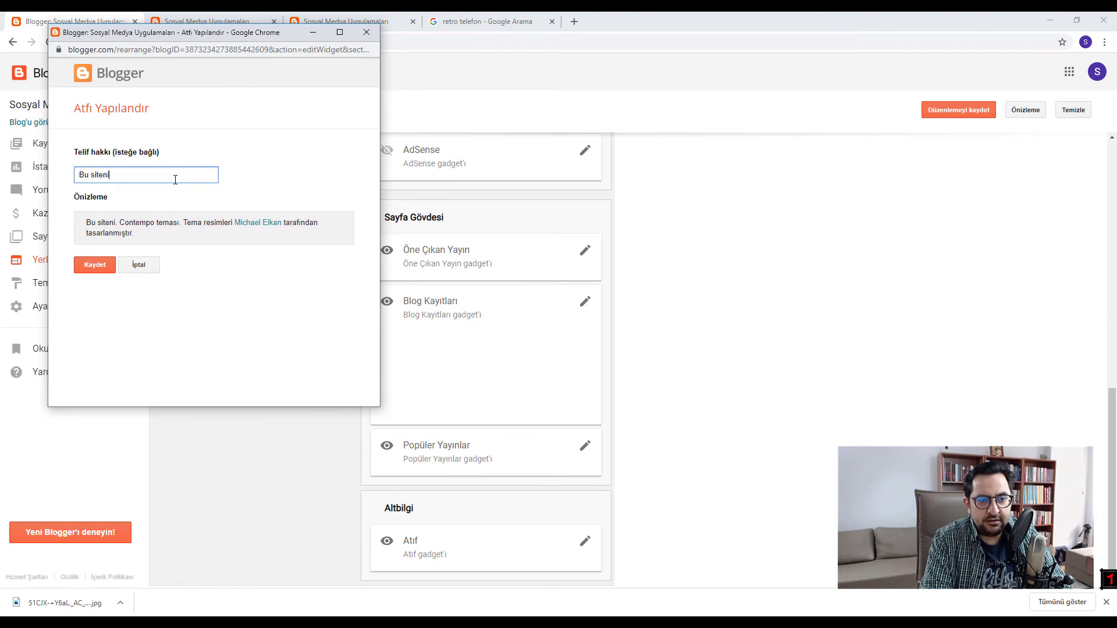
type("n tüm hakları ")
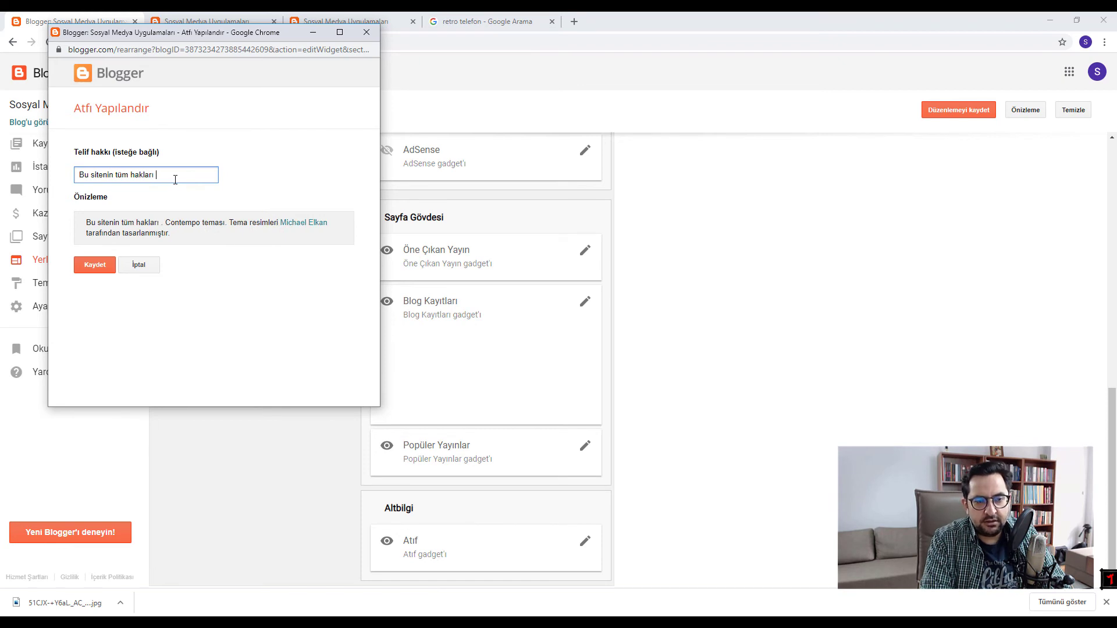
type("Mustafa Cıngı")
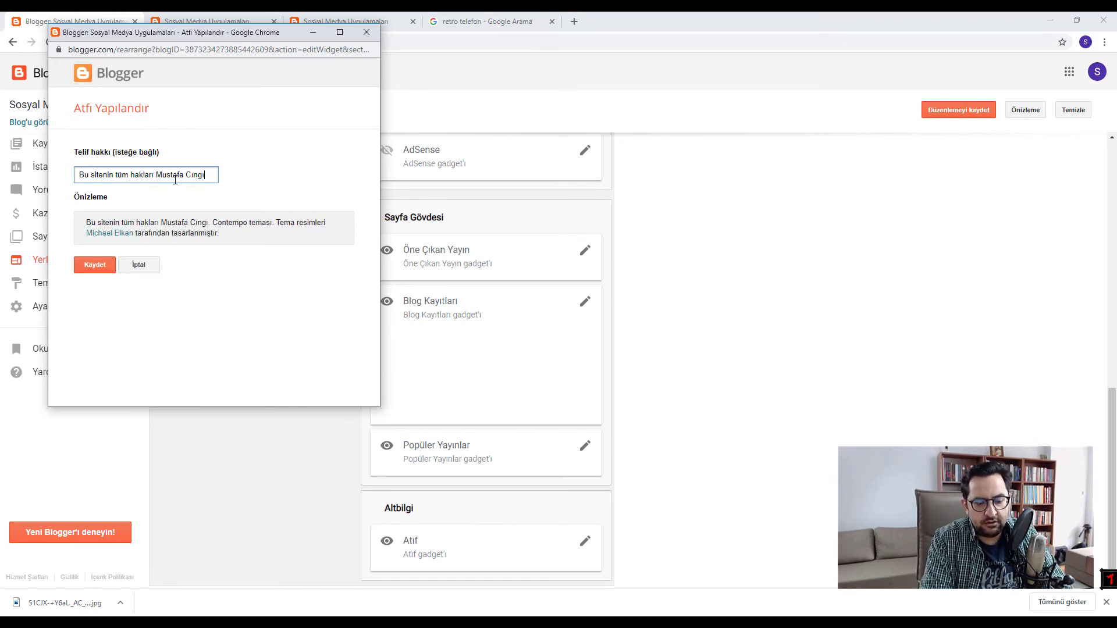
type("'ya aittir.")
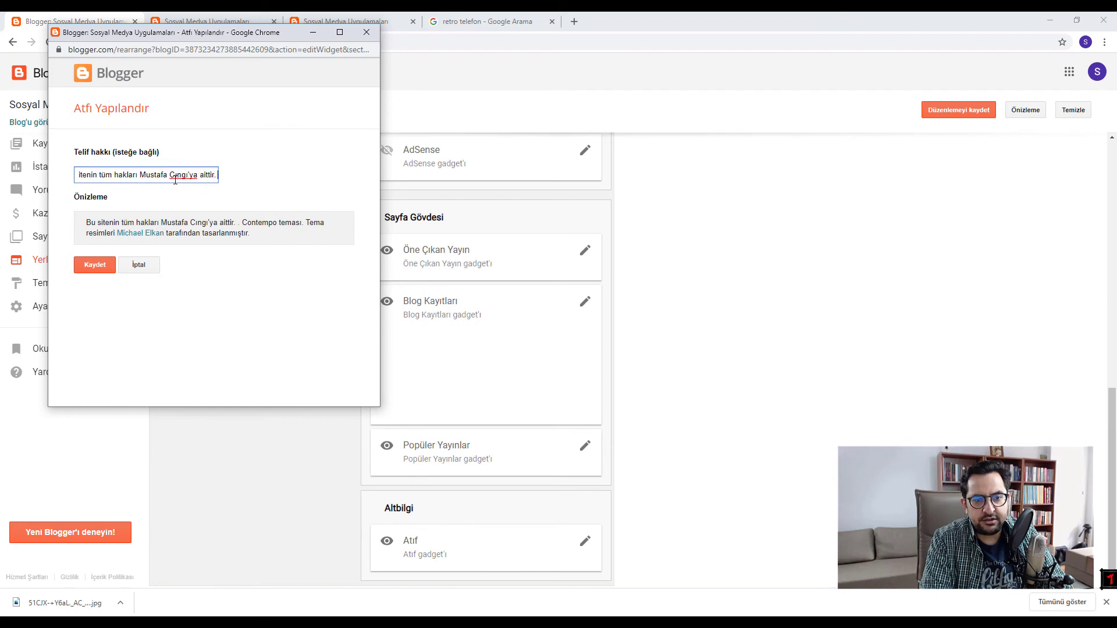
left_click(80, 265)
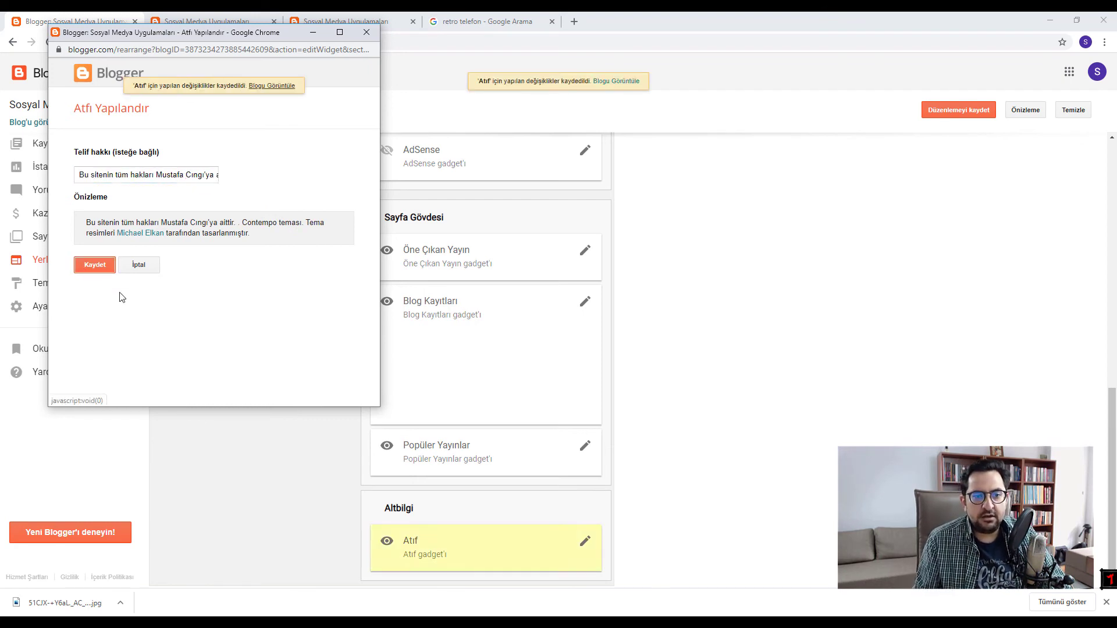
Save the blog's layout arrangement and review its gadgets down to Altbilgi
left_click(943, 111)
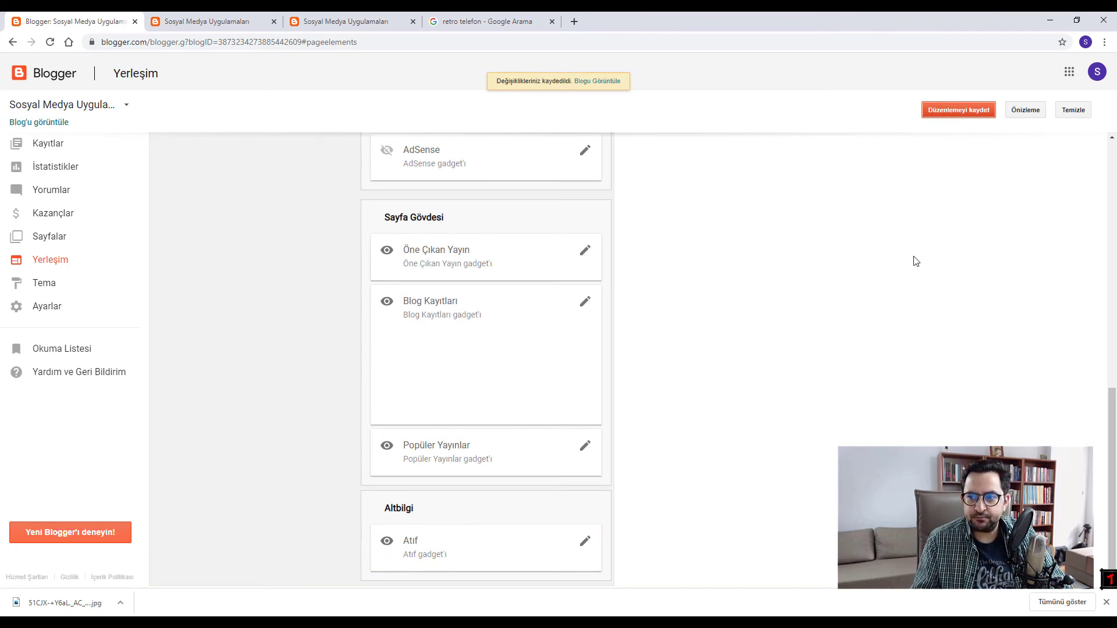
scroll(650, 311, "up", 5)
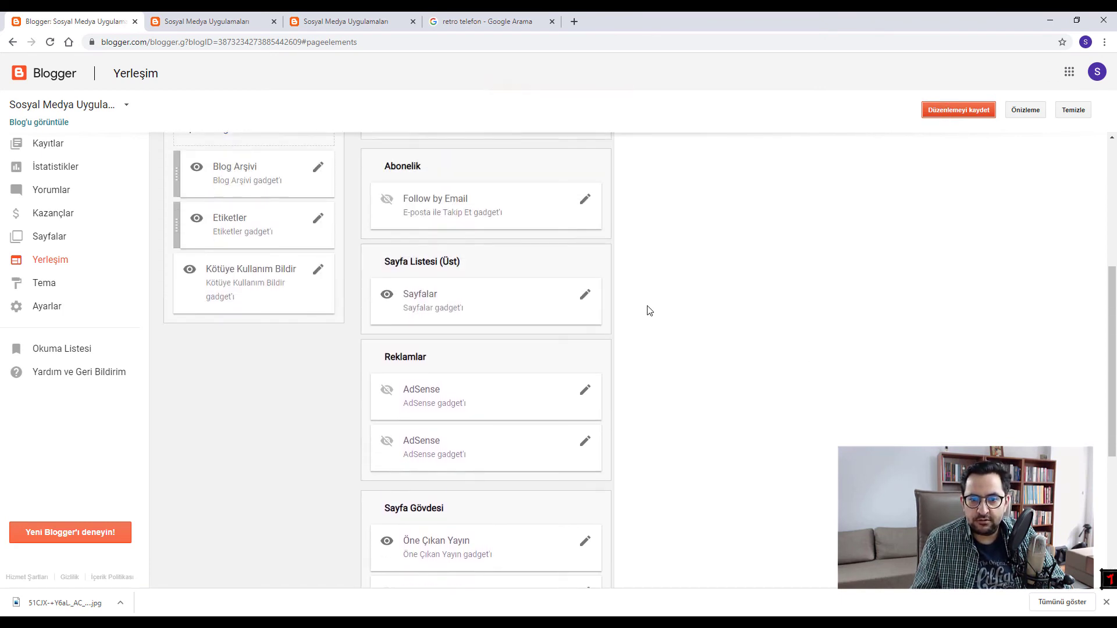
scroll(650, 310, "up", 1)
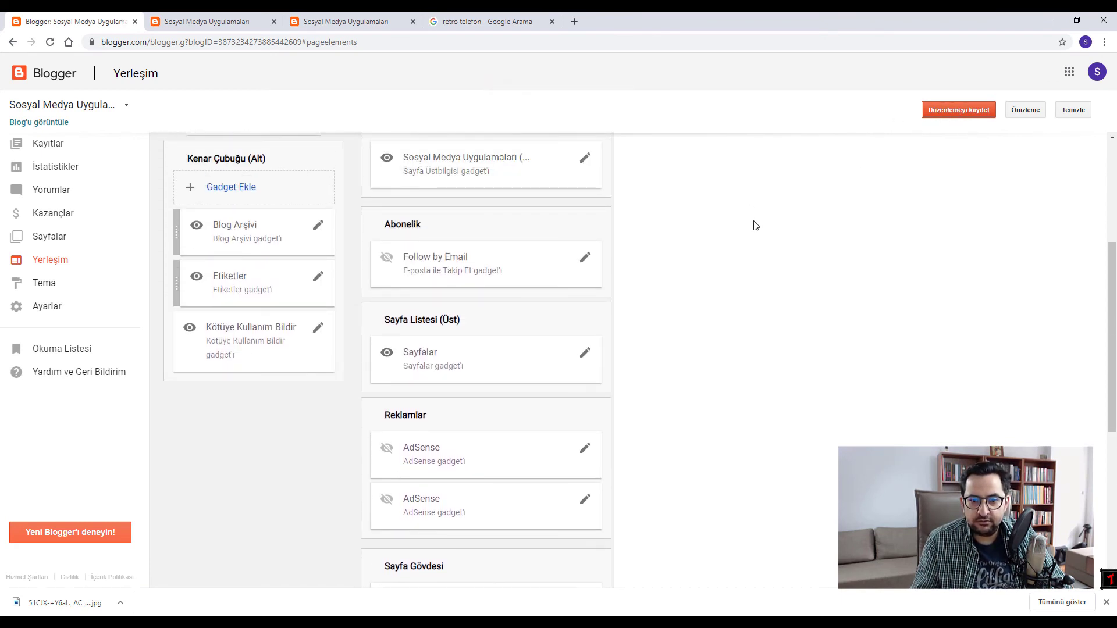
scroll(492, 308, "up", 2)
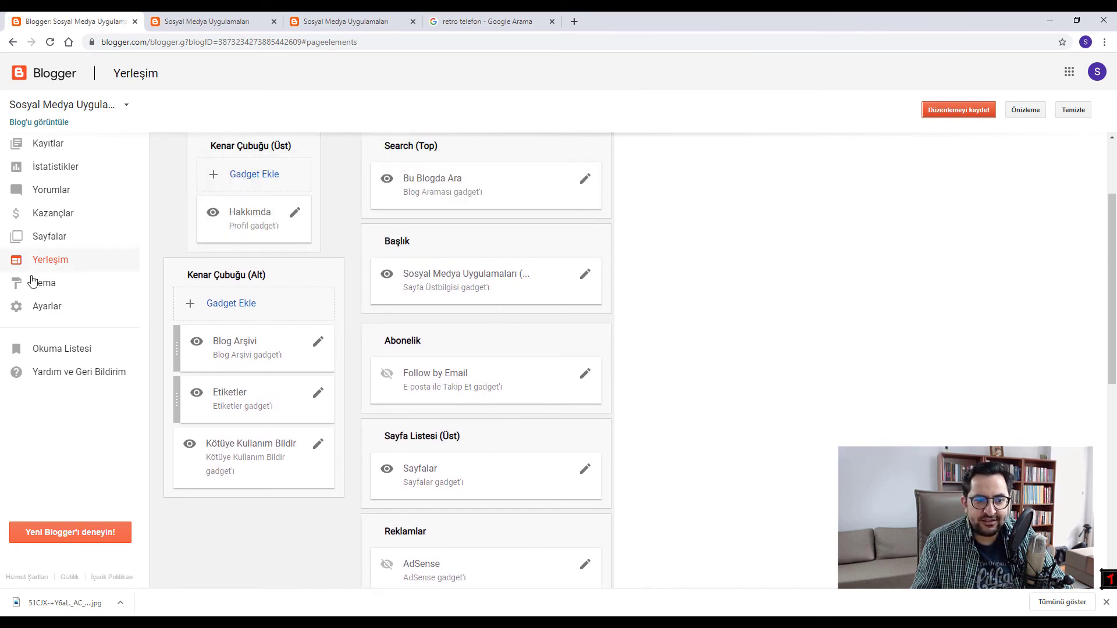
scroll(462, 294, "down", 2)
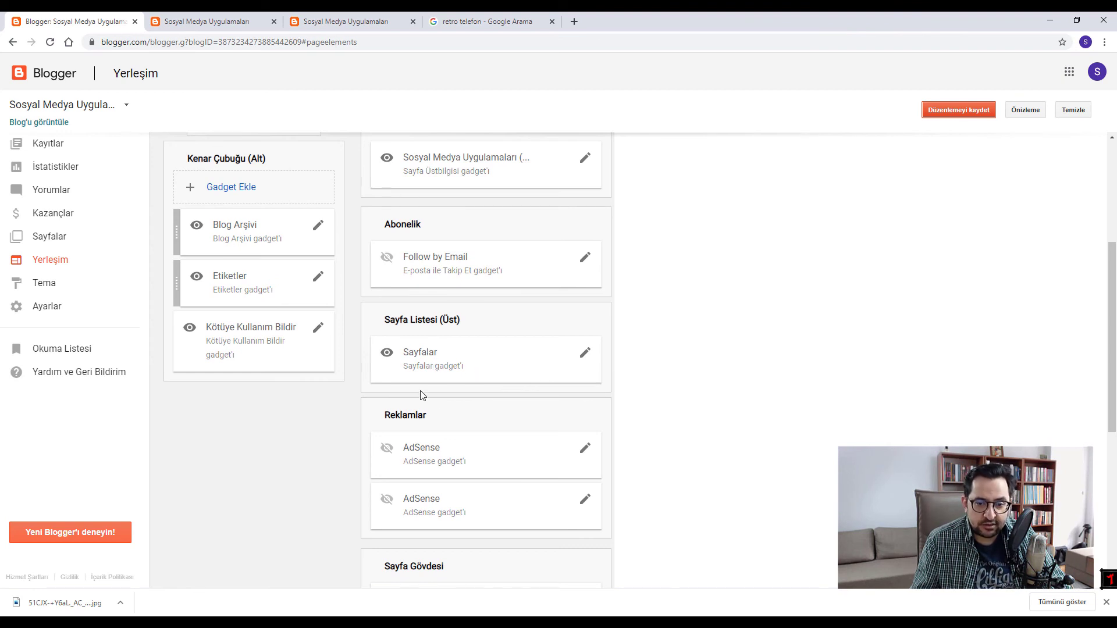
scroll(422, 396, "down", 6)
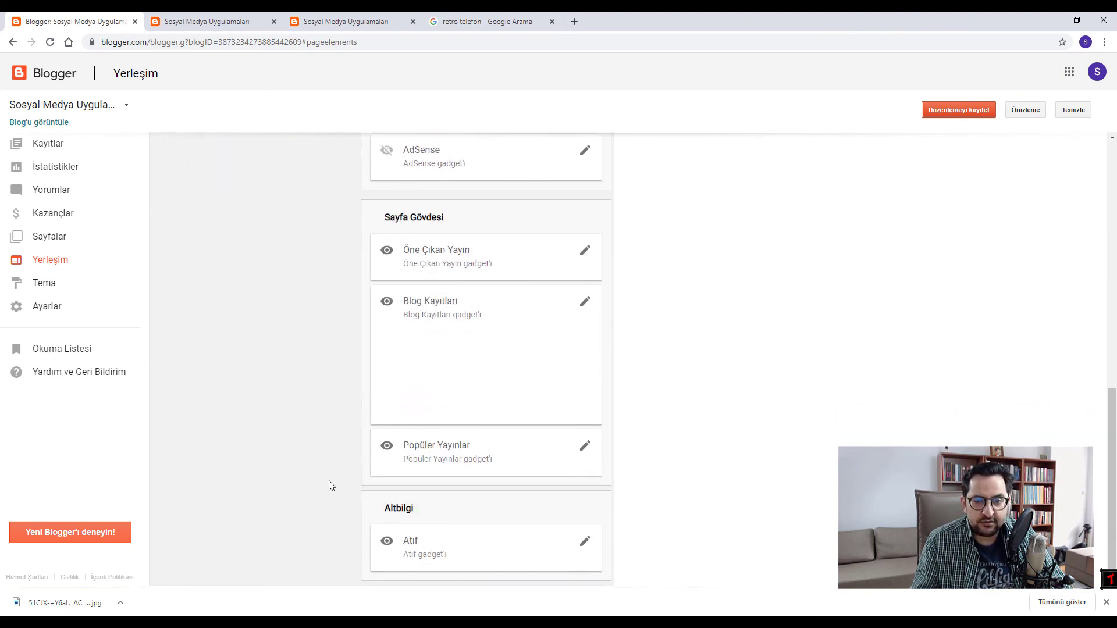
scroll(329, 486, "up", 10)
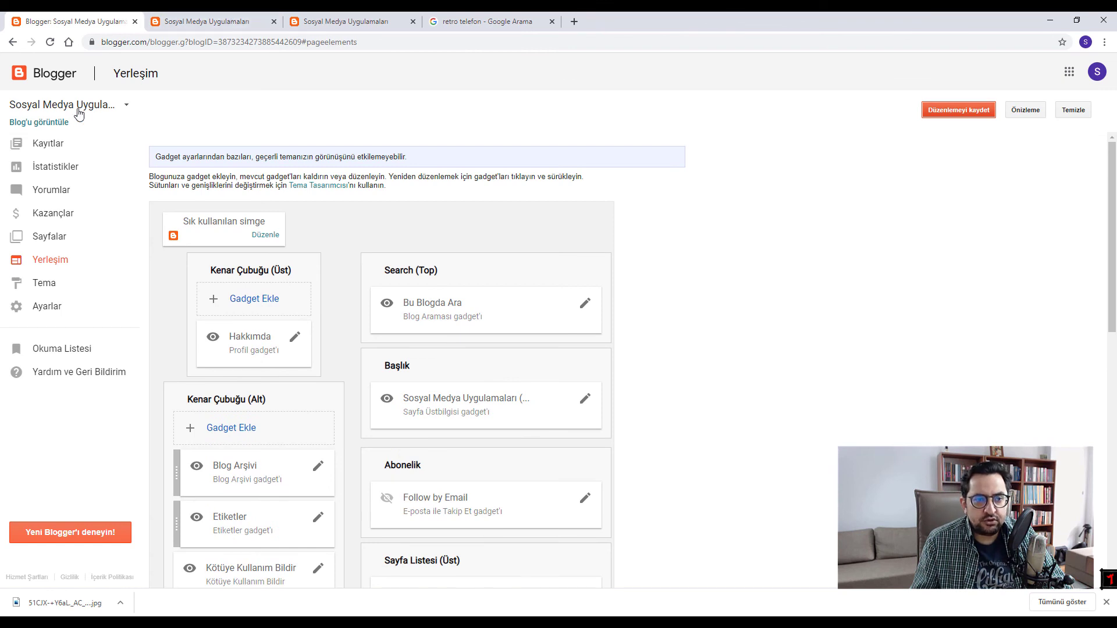
View the live blog and check the Hakkımda and İletişim pages, the footer copyright notice and the Ana Sayfa link
left_click(58, 123)
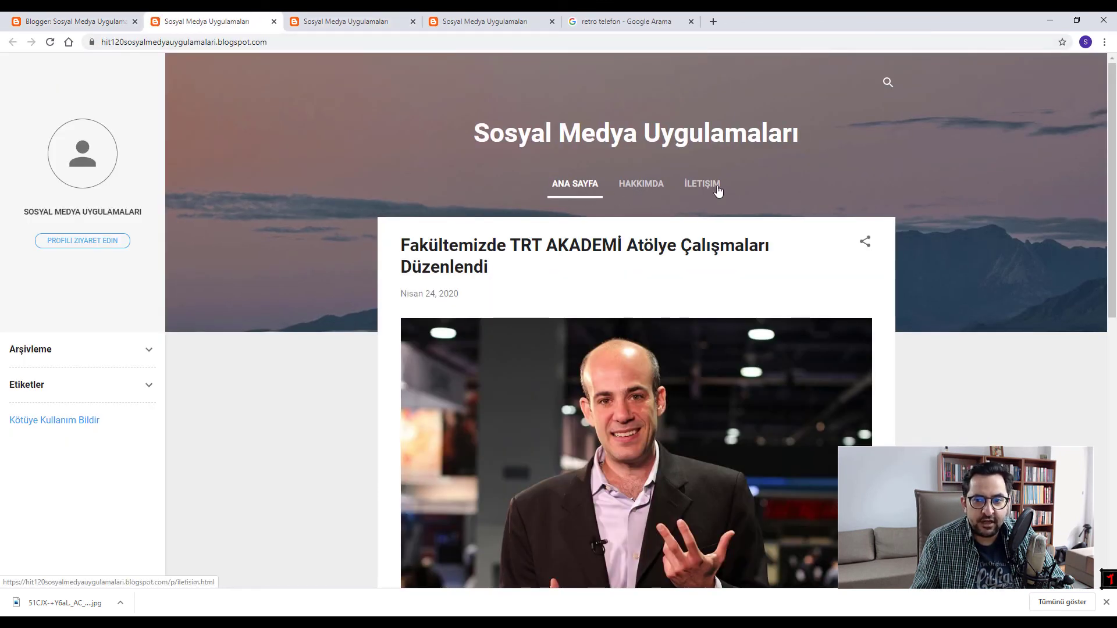
left_click(651, 185)
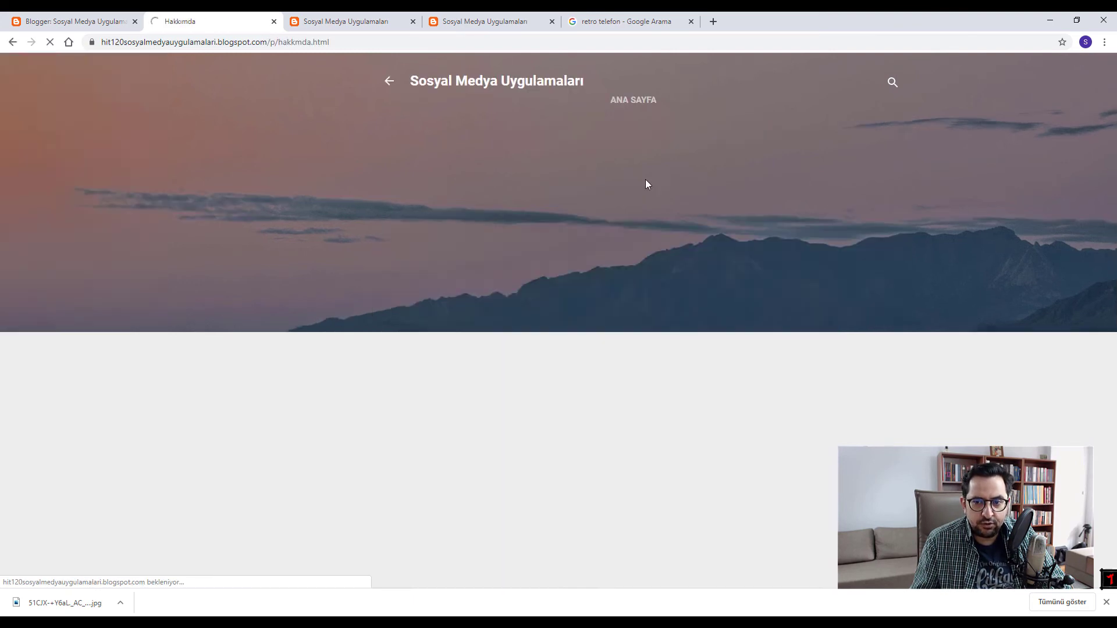
scroll(488, 296, "down", 1)
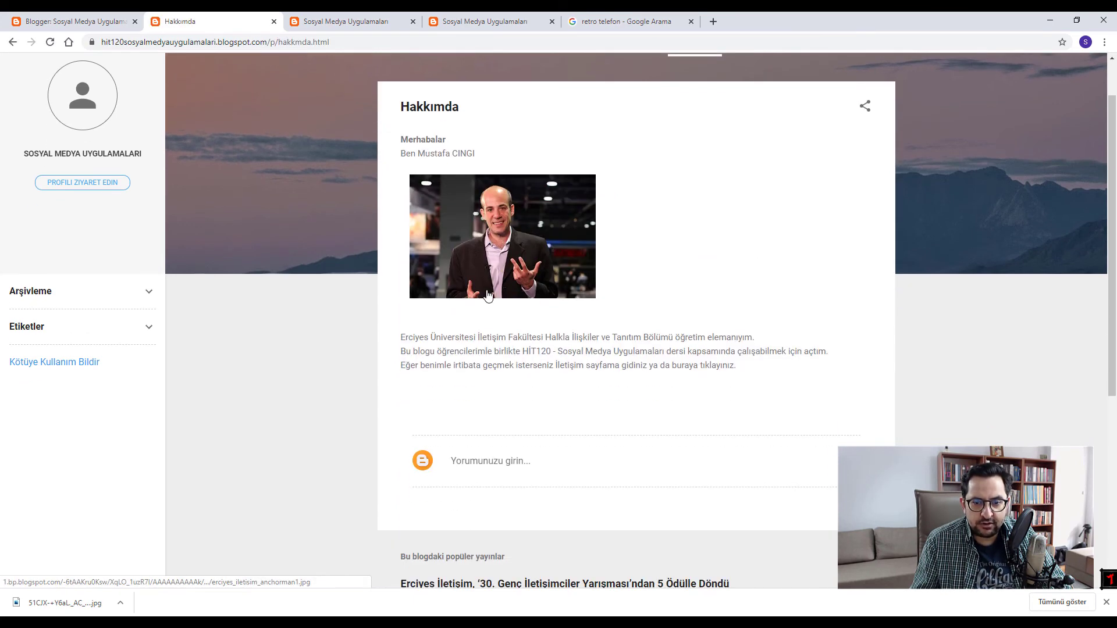
scroll(487, 296, "down", 6)
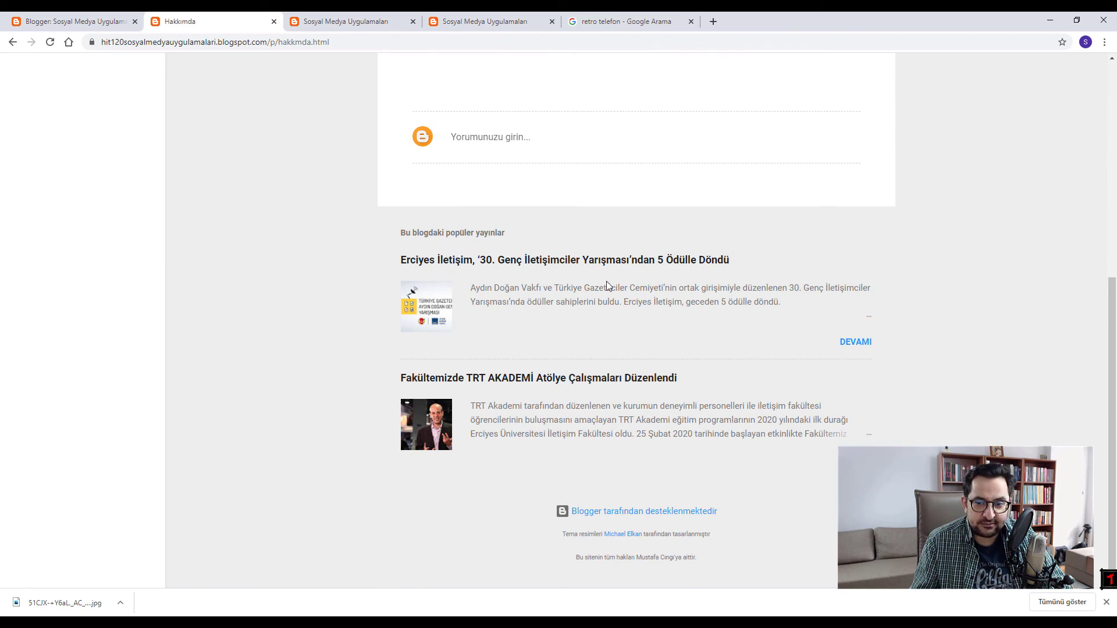
scroll(532, 425, "up", 7)
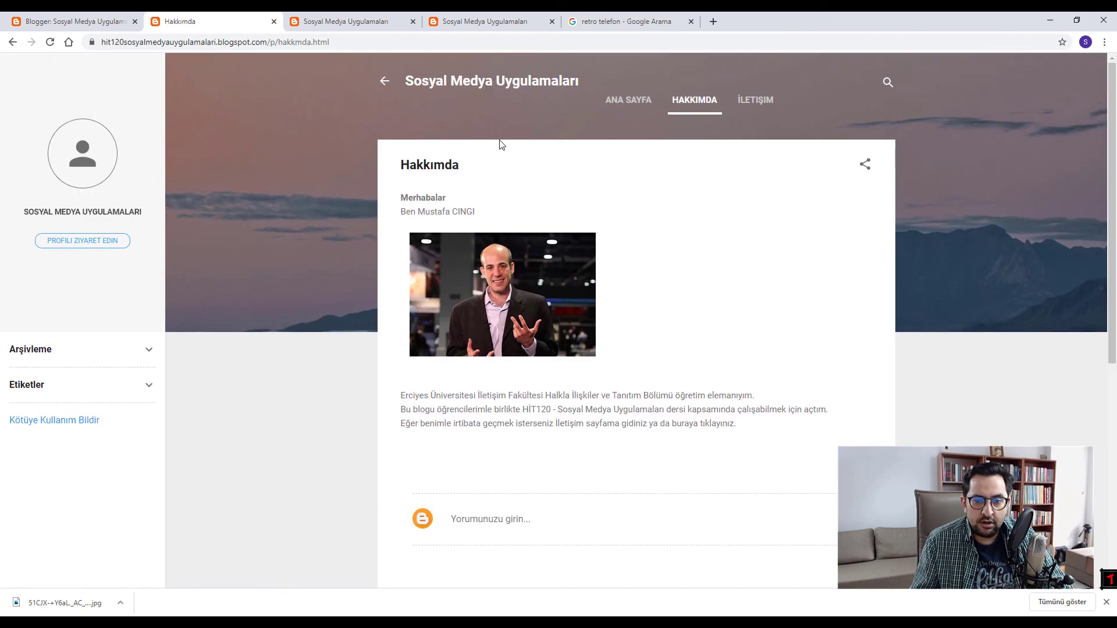
left_click(755, 108)
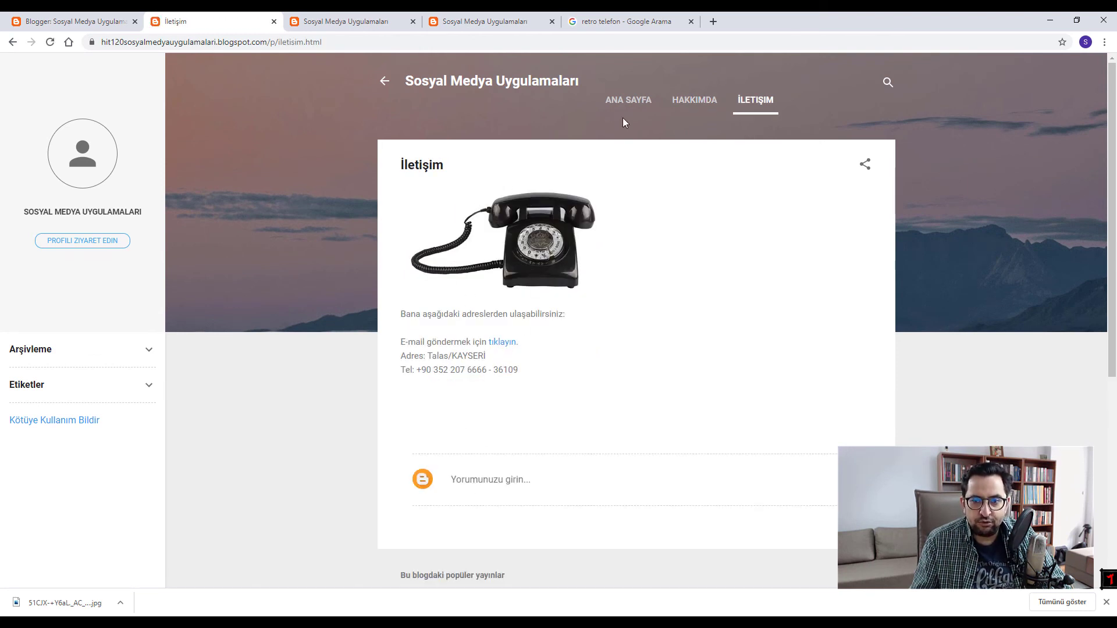
left_click(683, 105)
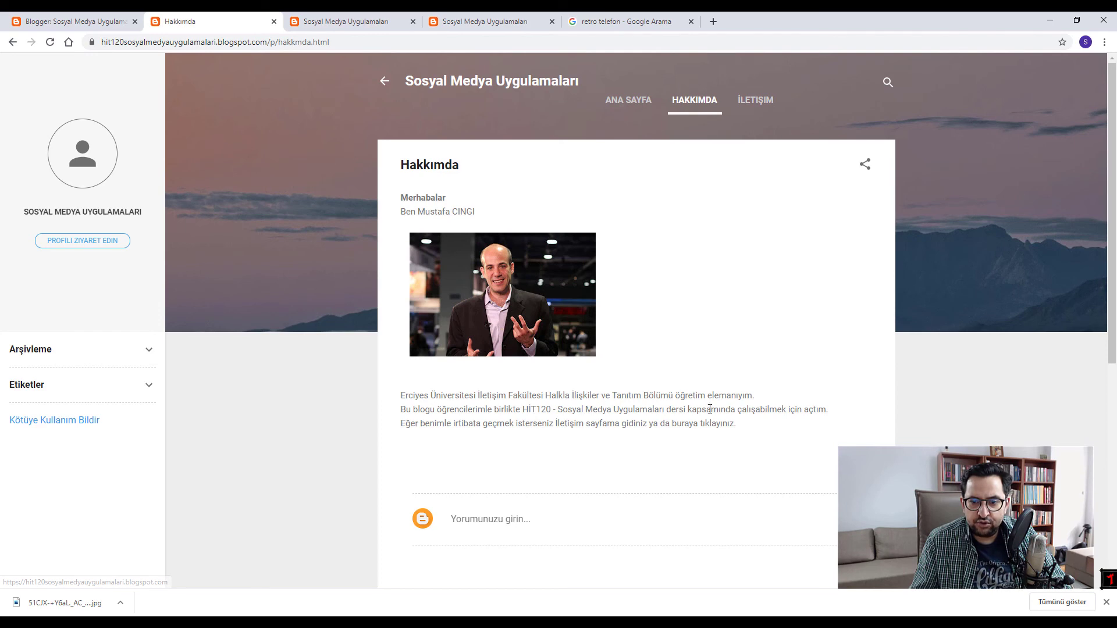
left_click(631, 103)
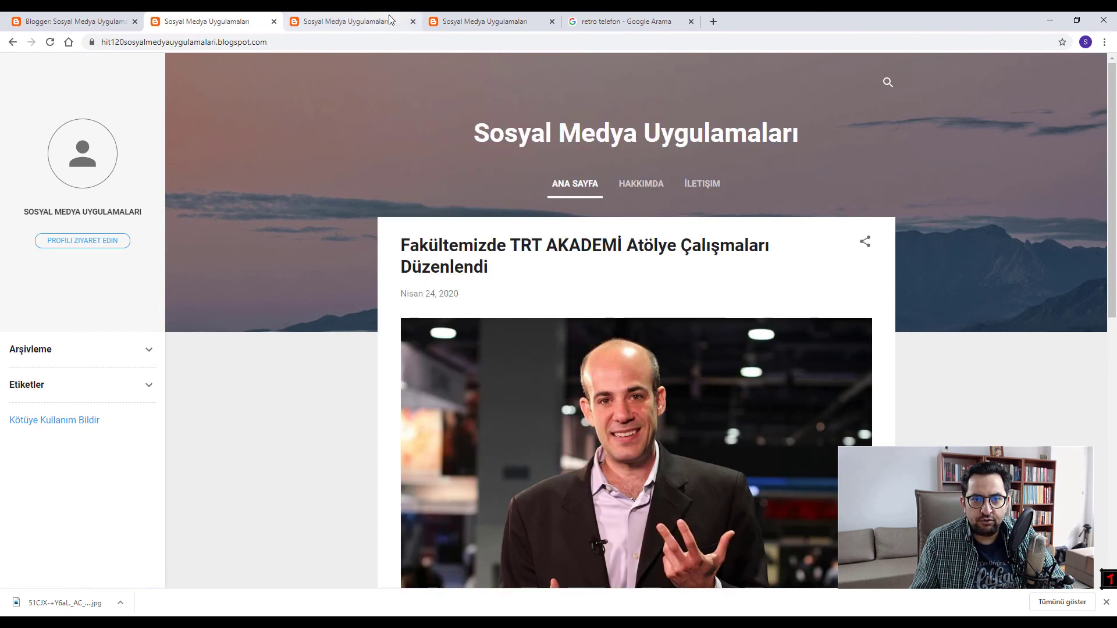
Close the two duplicate blog tabs and return to the Blogger dashboard
left_click(413, 22)
left_click(413, 21)
left_click(76, 22)
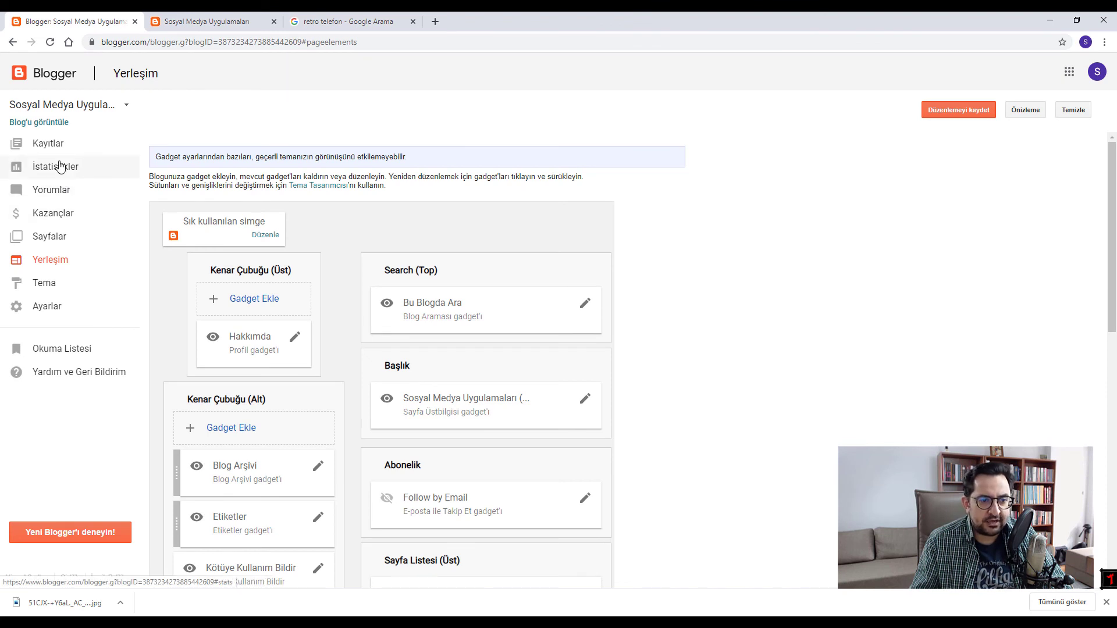
Compare the dashboard's Sayfalar list with the Ana Sayfa, Hakkımda and İletişim links on the live blog
left_click(59, 236)
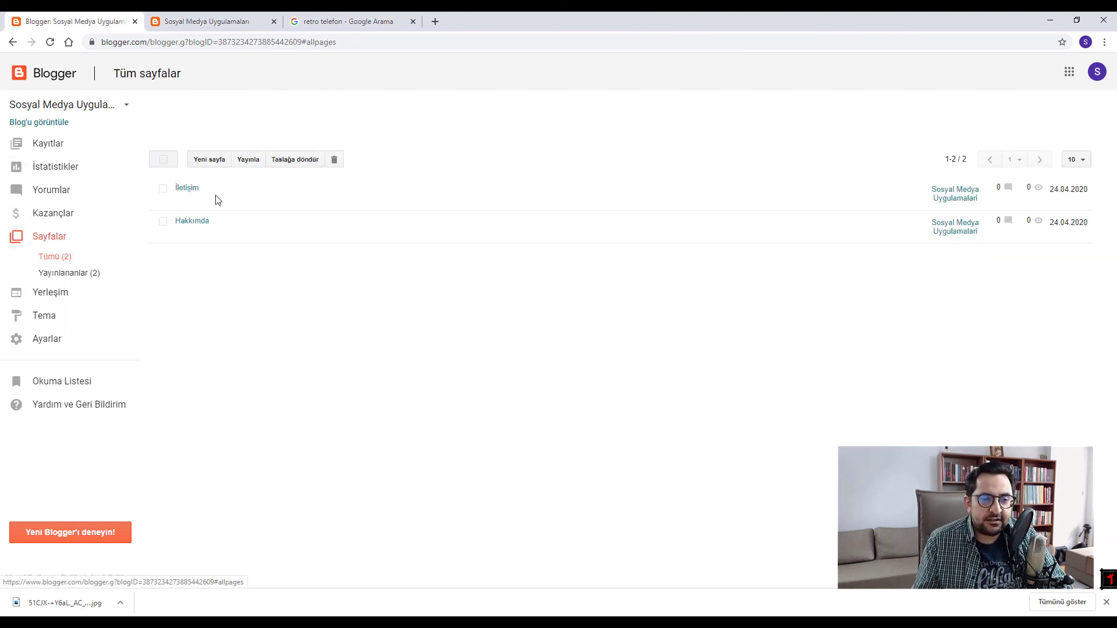
left_click(206, 22)
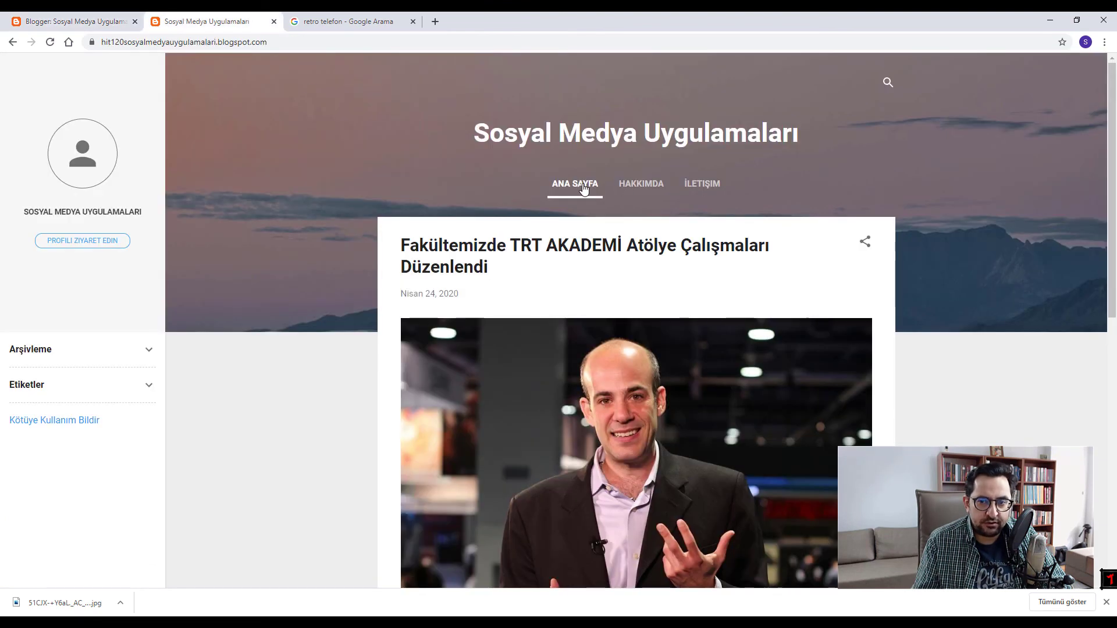
key("ctrl+shift+Tab")
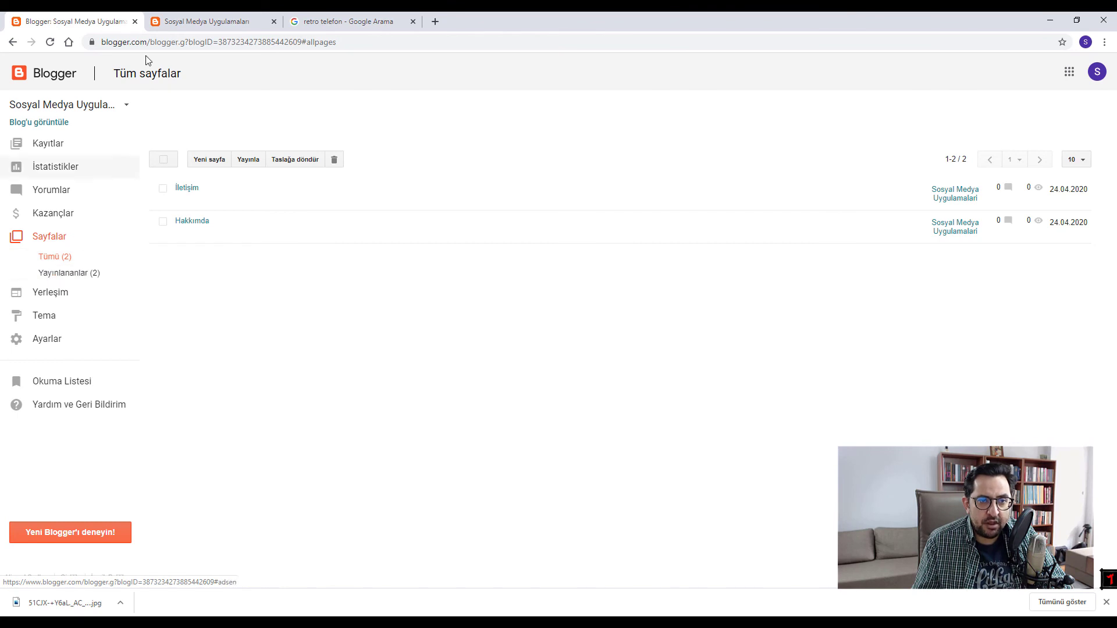
left_click(206, 21)
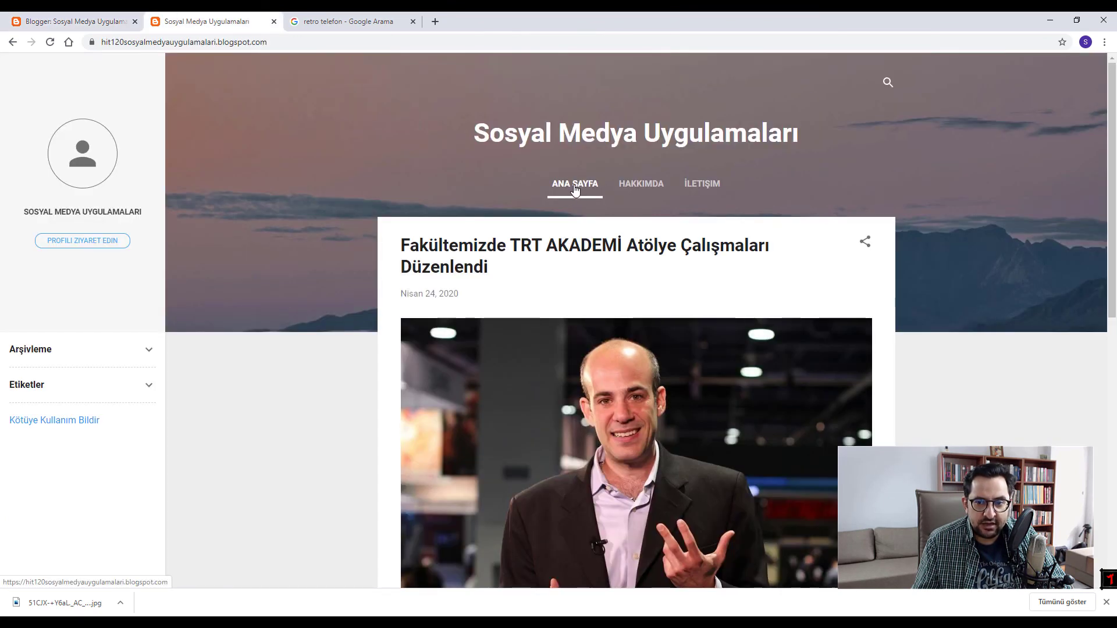
left_click(643, 185)
left_click(627, 105)
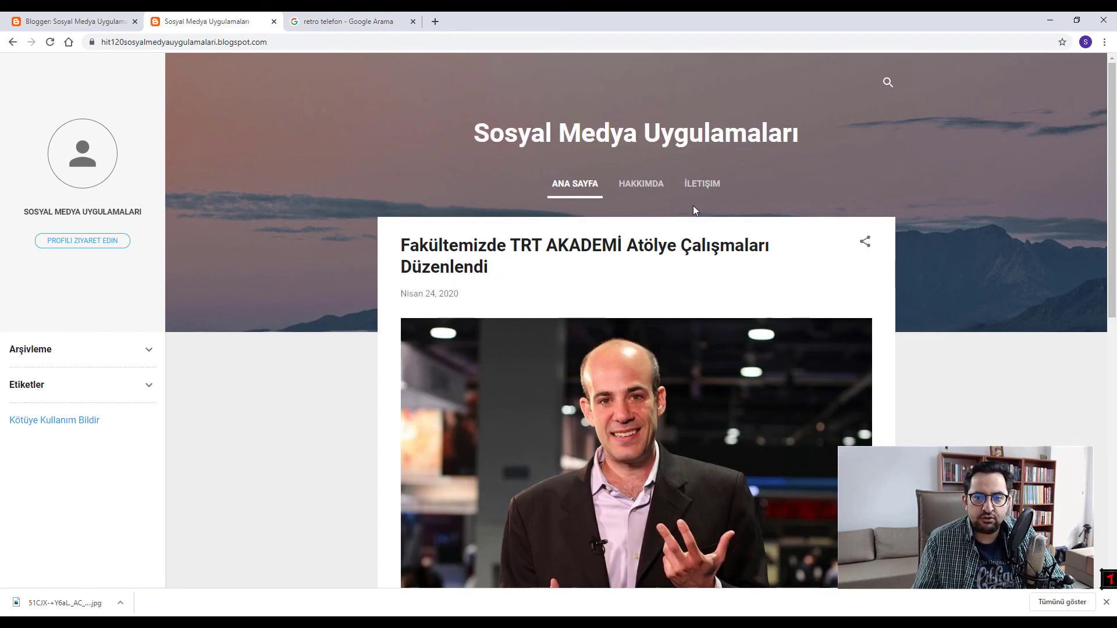
left_click(43, 14)
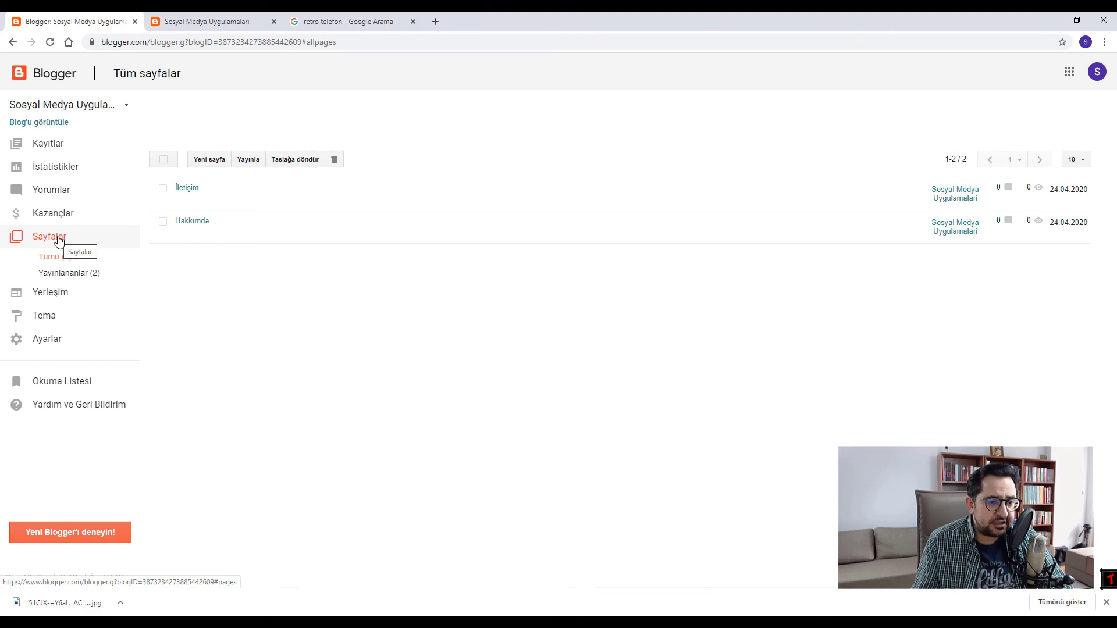
Compare the dashboard's Kayıtlar list with the posts on the blog's home page and with the Sayfalar list
left_click(47, 146)
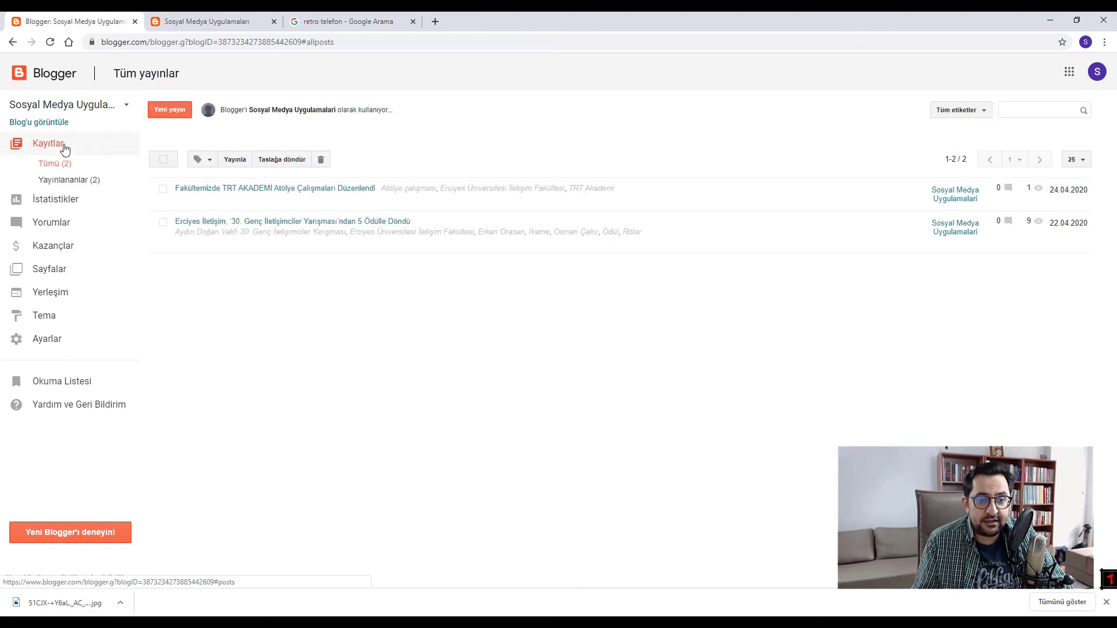
left_click(215, 21)
scroll(522, 409, "down", 10)
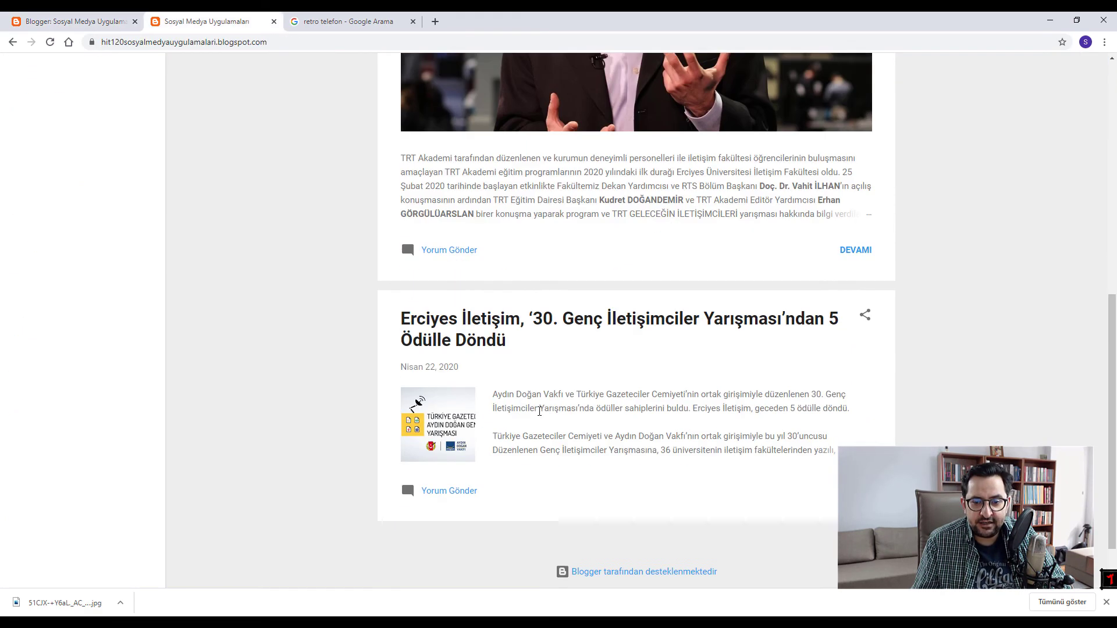
scroll(406, 478, "up", 10)
key("ctrl+shift+Tab")
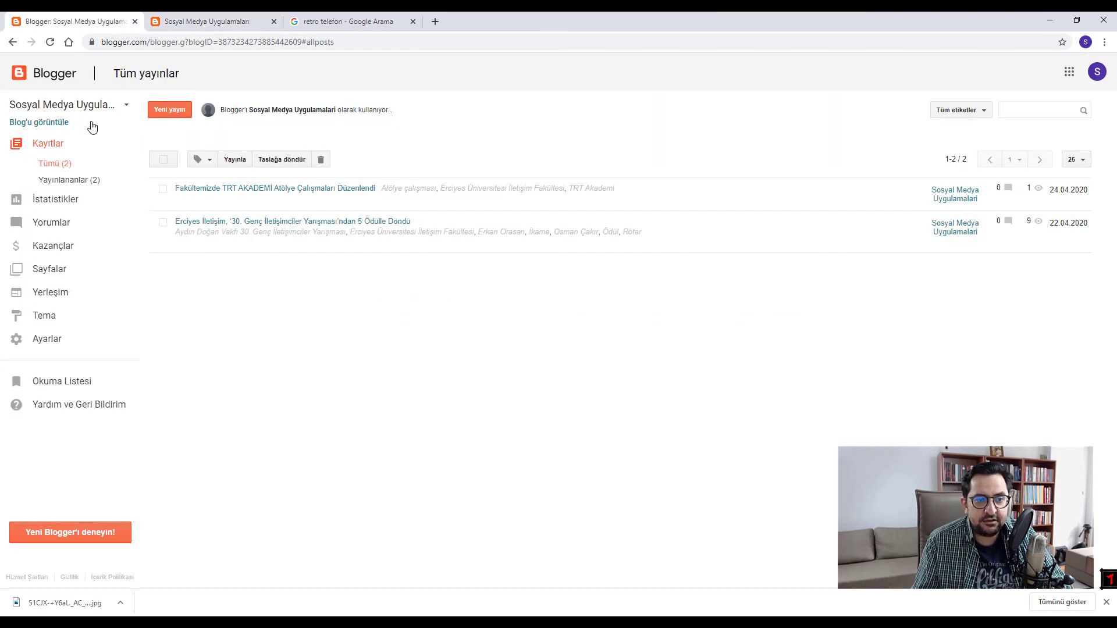
left_click(44, 269)
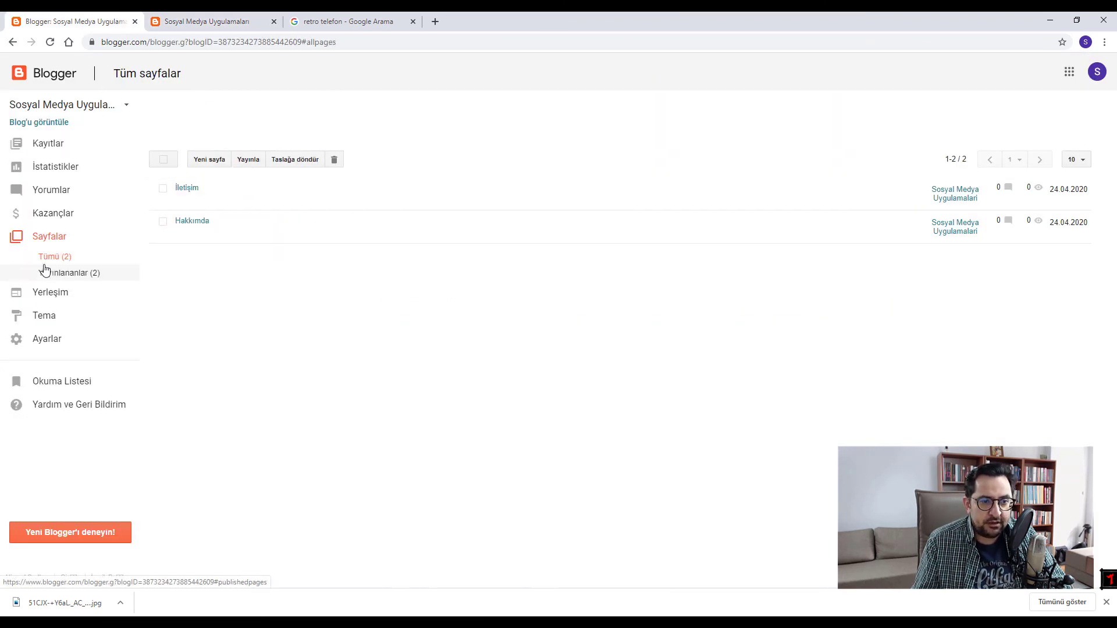
left_click(55, 143)
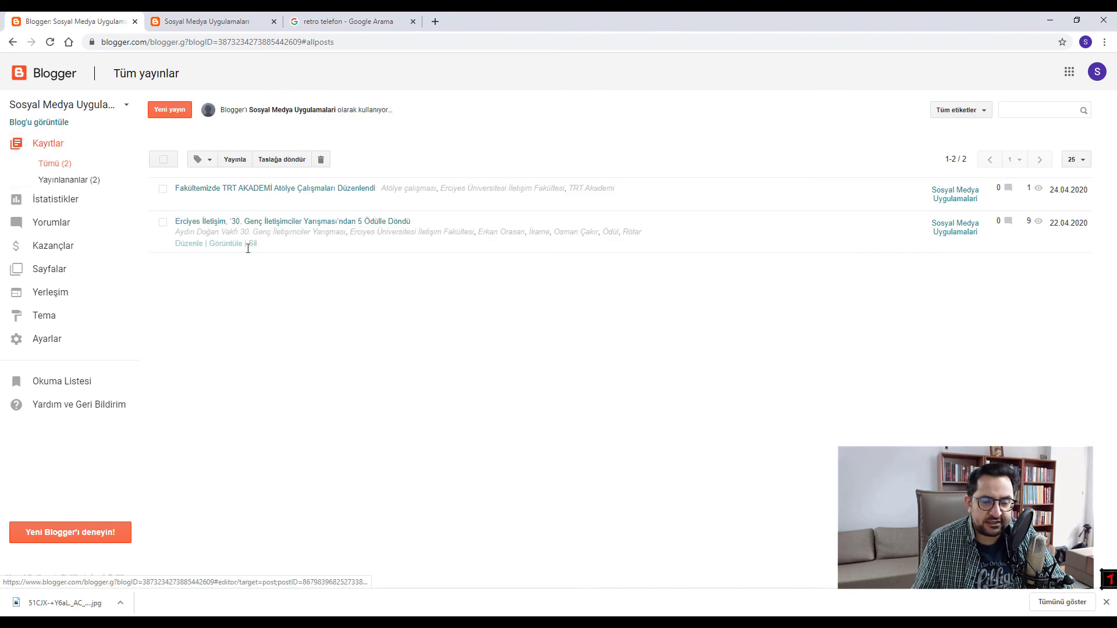
Open the Hakkımda page for editing and start a link on the words "buraya tıklayınız"
left_click(36, 270)
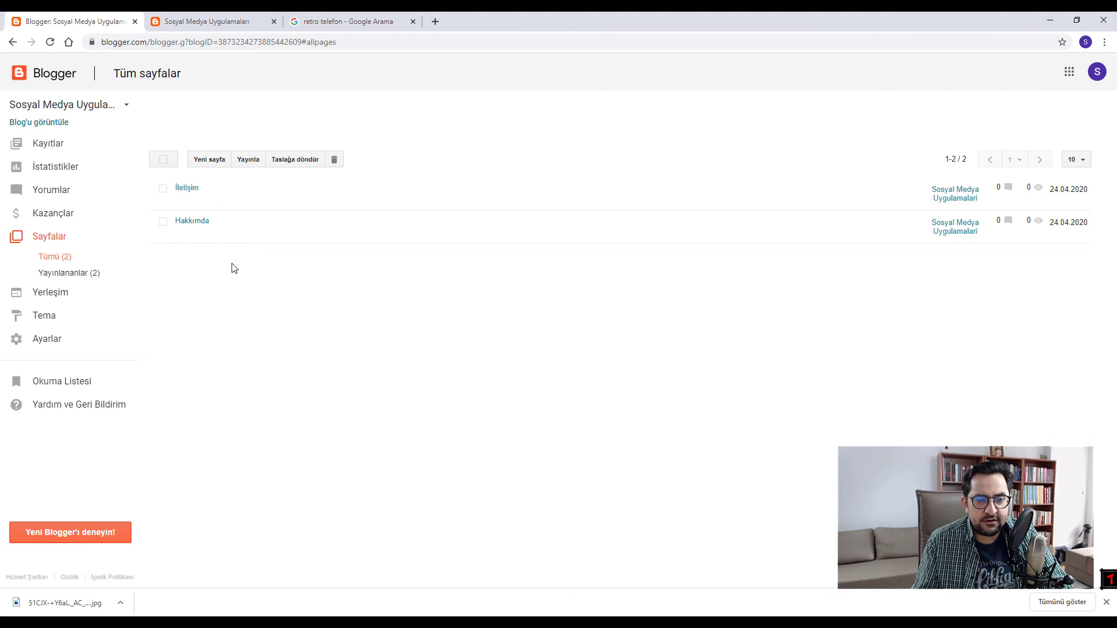
left_click(196, 226)
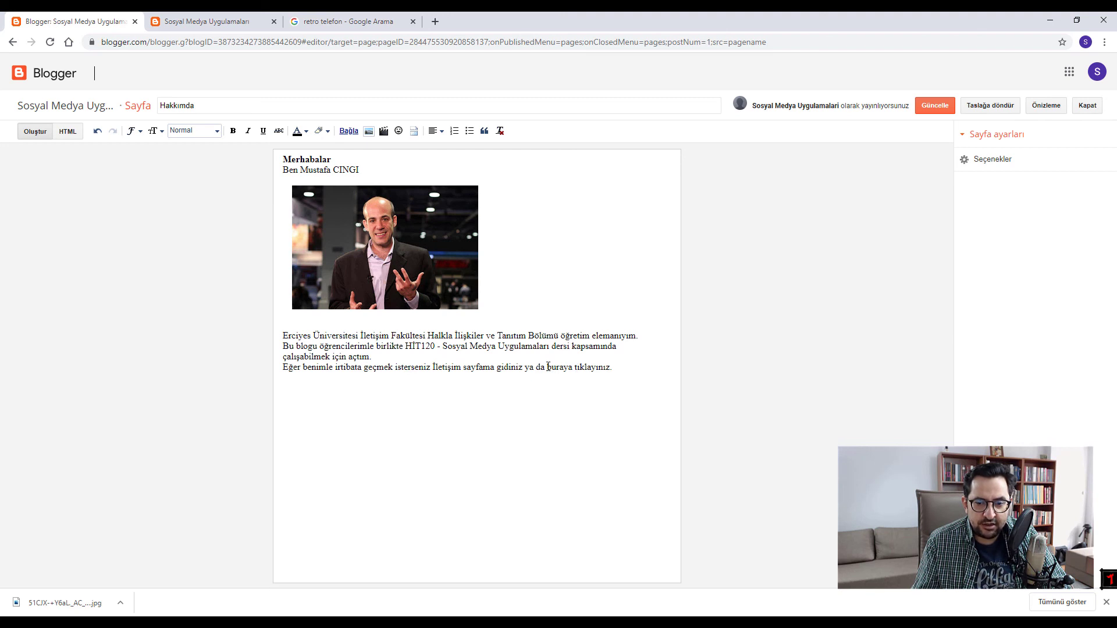
left_click_drag(547, 366, 610, 364)
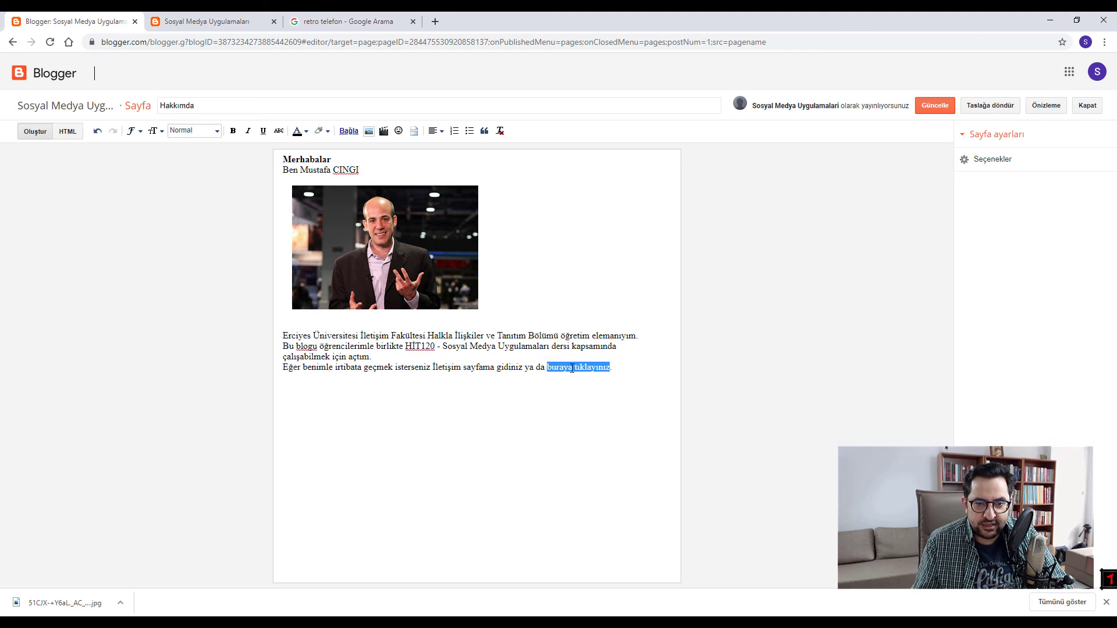
left_click(355, 136)
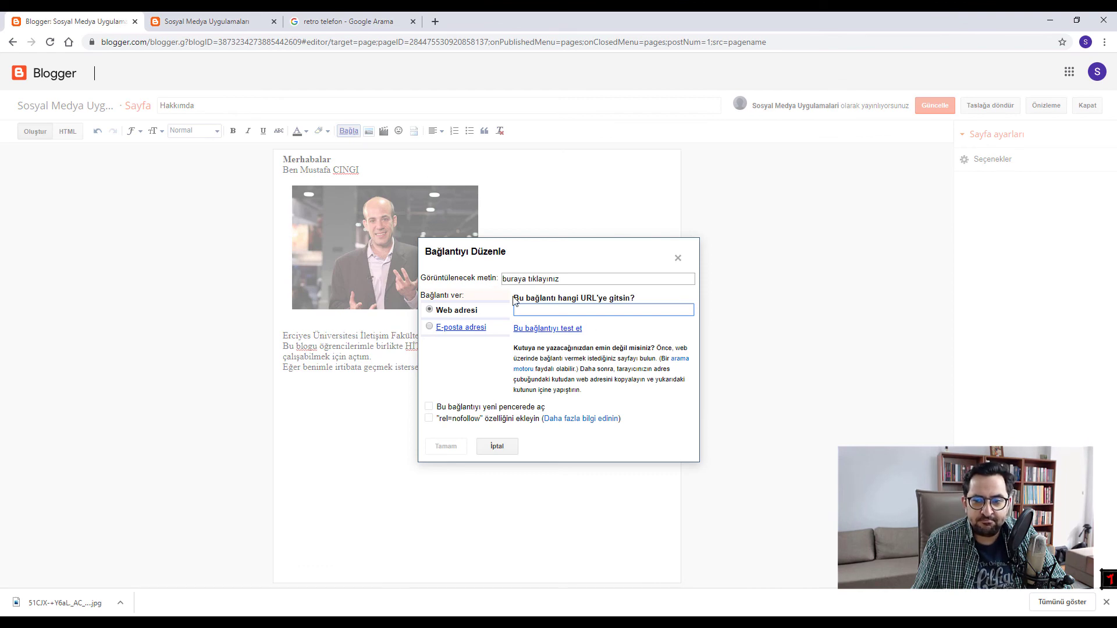
Open the İletişim page on the live blog and copy its web address
left_click(216, 22)
scroll(366, 304, "down", 5)
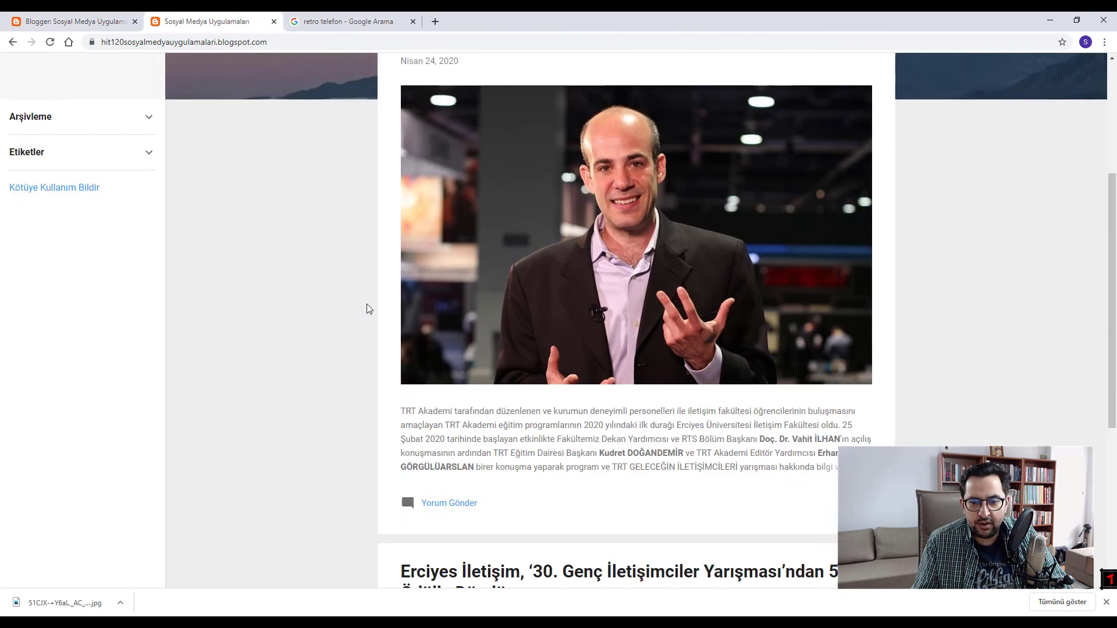
scroll(526, 327, "up", 5)
left_click(706, 185)
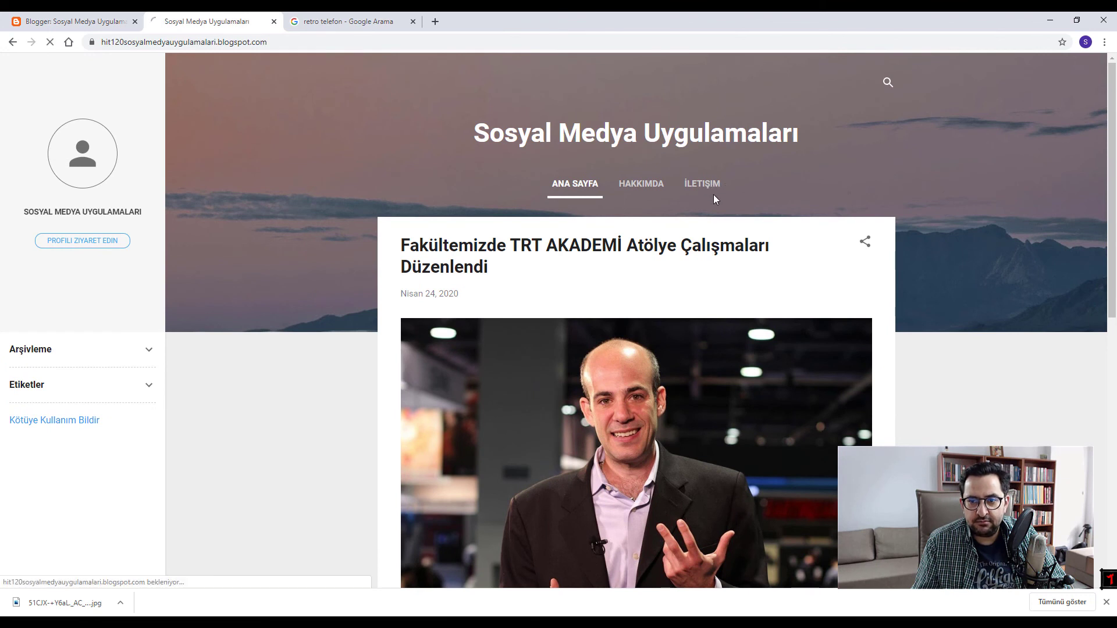
left_click(292, 42)
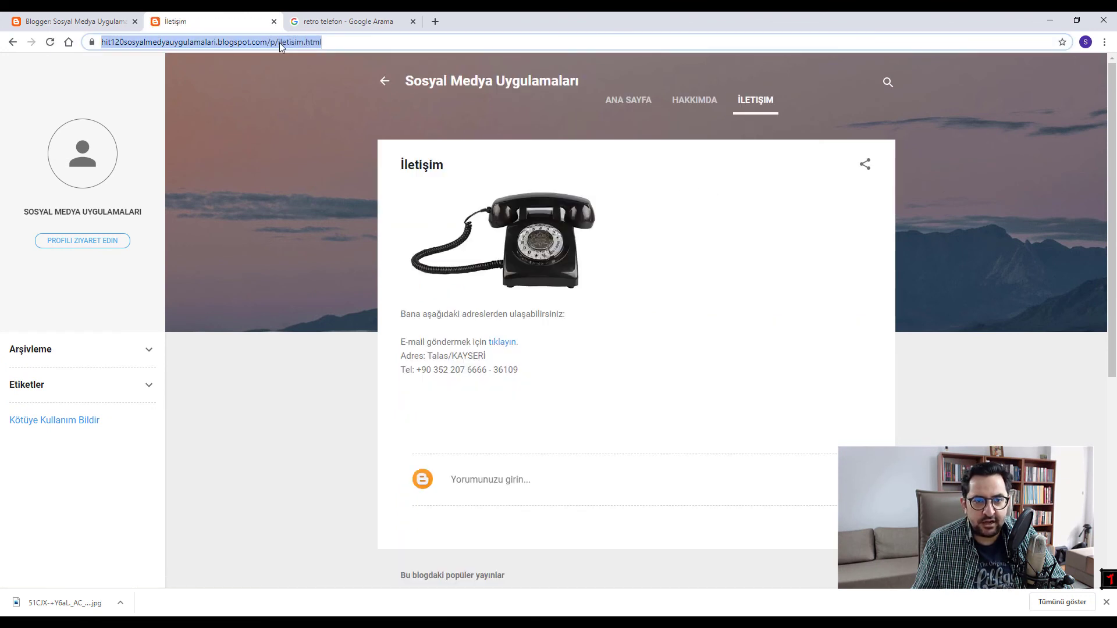
right_click(289, 42)
left_click(305, 90)
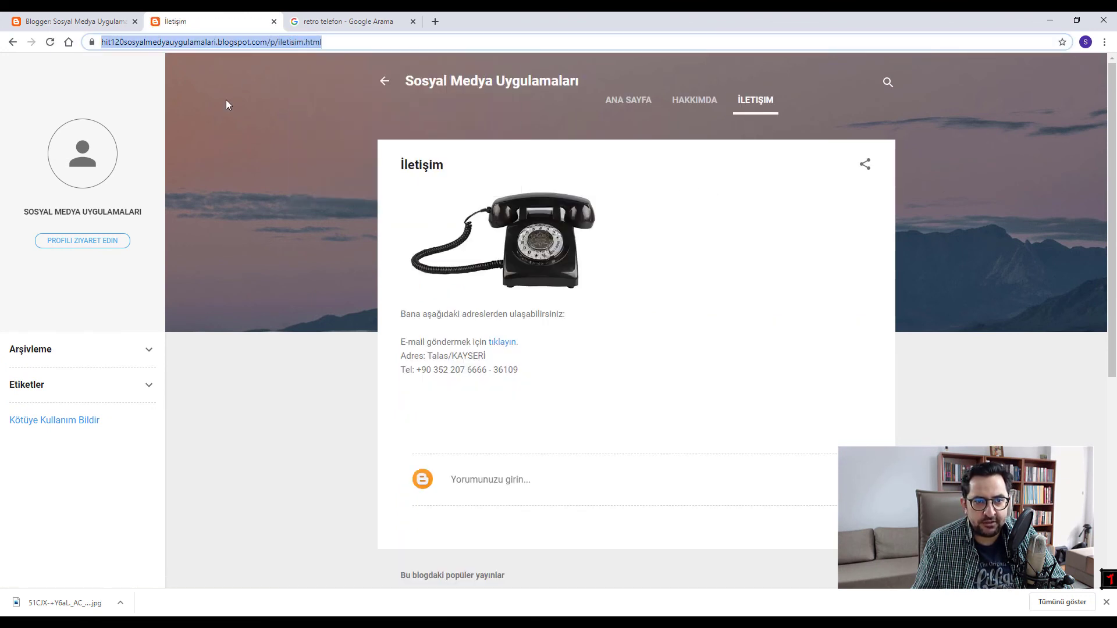
Link "buraya tıklayınız" to the copied İletişim page address, set it to open in a new window, and update the Hakkımda page
left_click(73, 21)
right_click(527, 312)
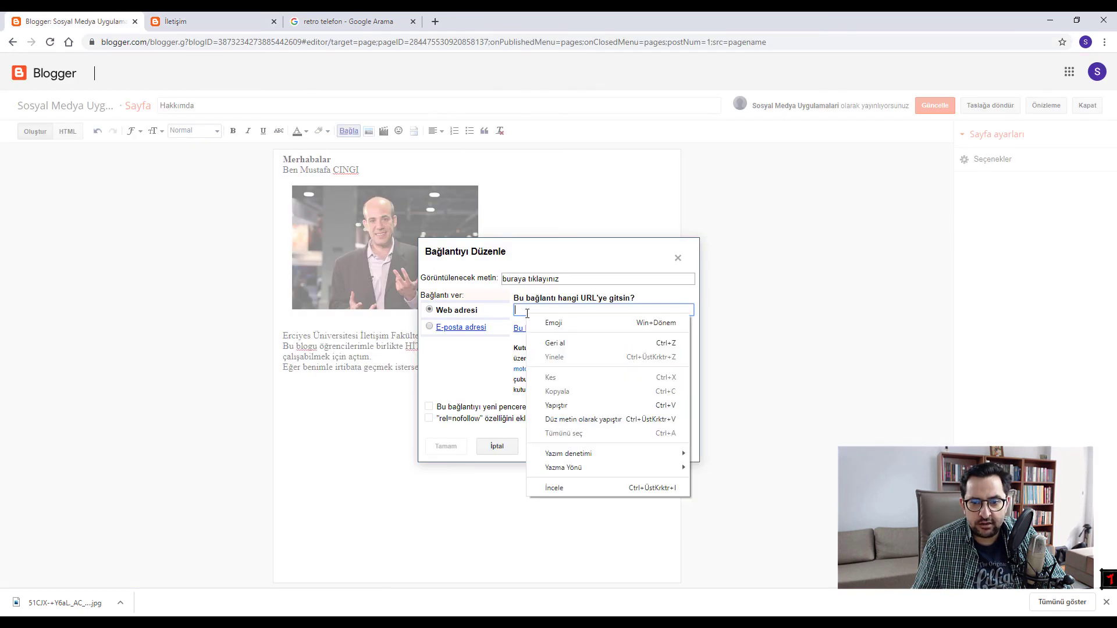
left_click(563, 407)
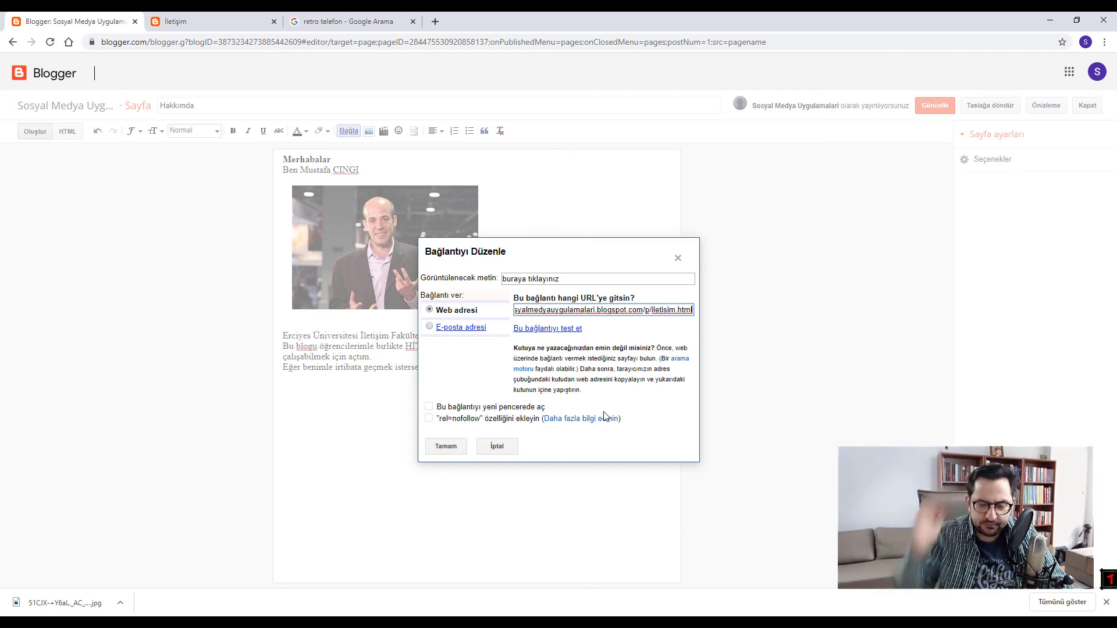
left_click(429, 407)
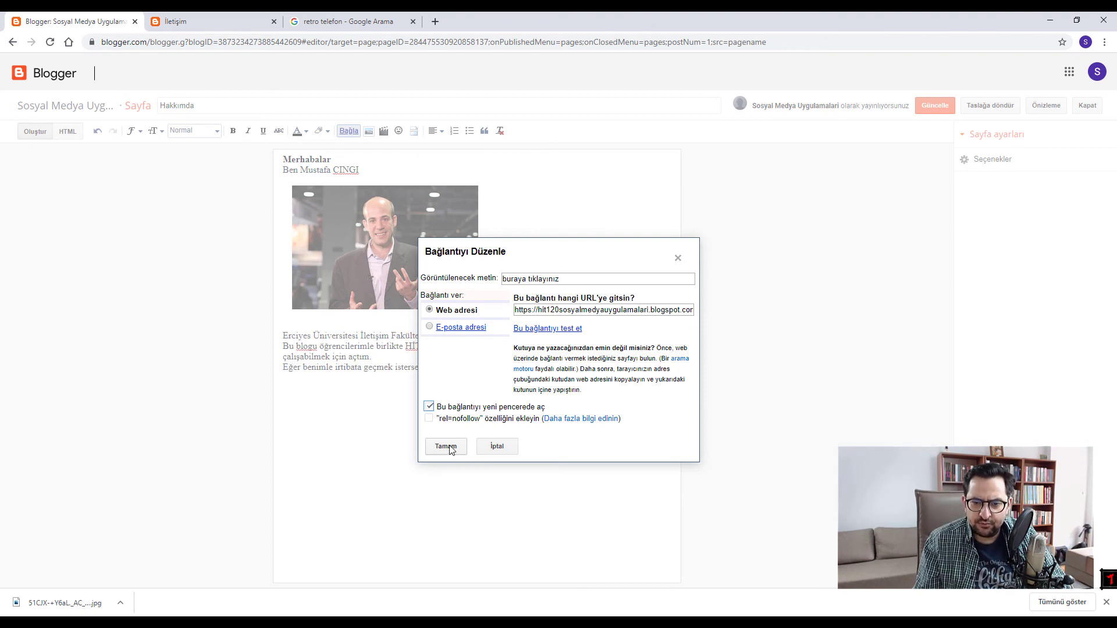
left_click(446, 446)
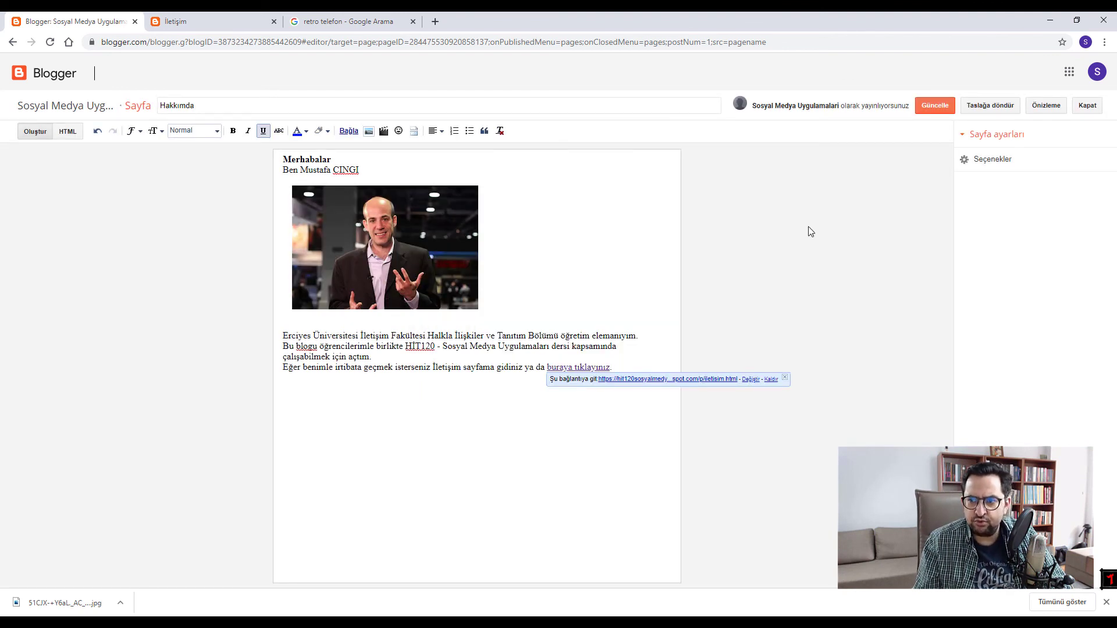
left_click(930, 109)
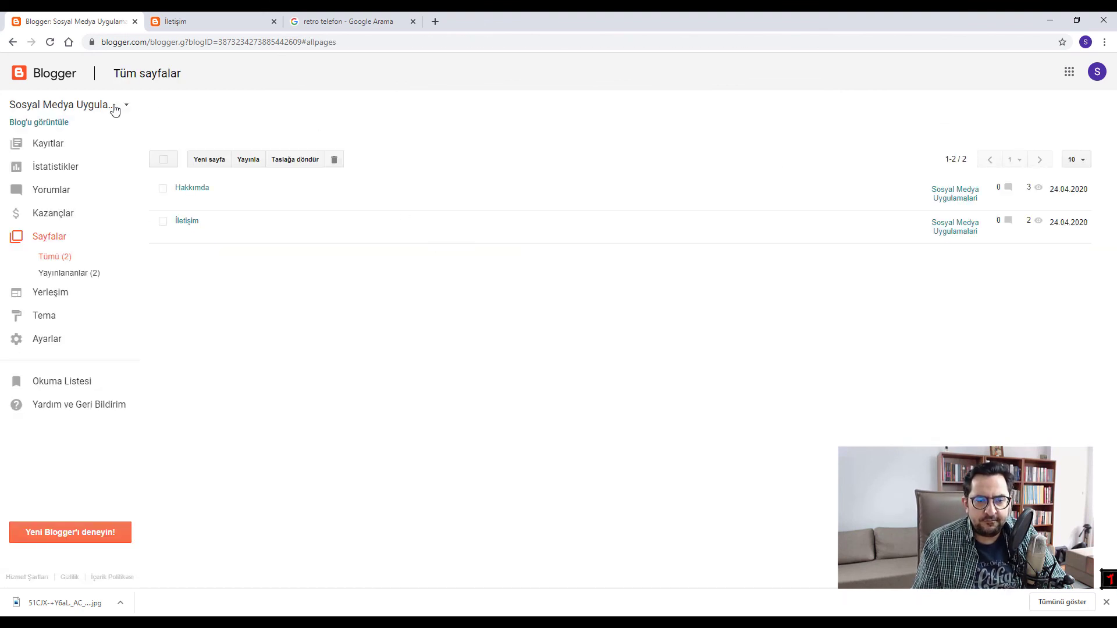
View the live blog and test the "buraya tıklayınız" link on the Hakkımda page
left_click(48, 123)
left_click(413, 21)
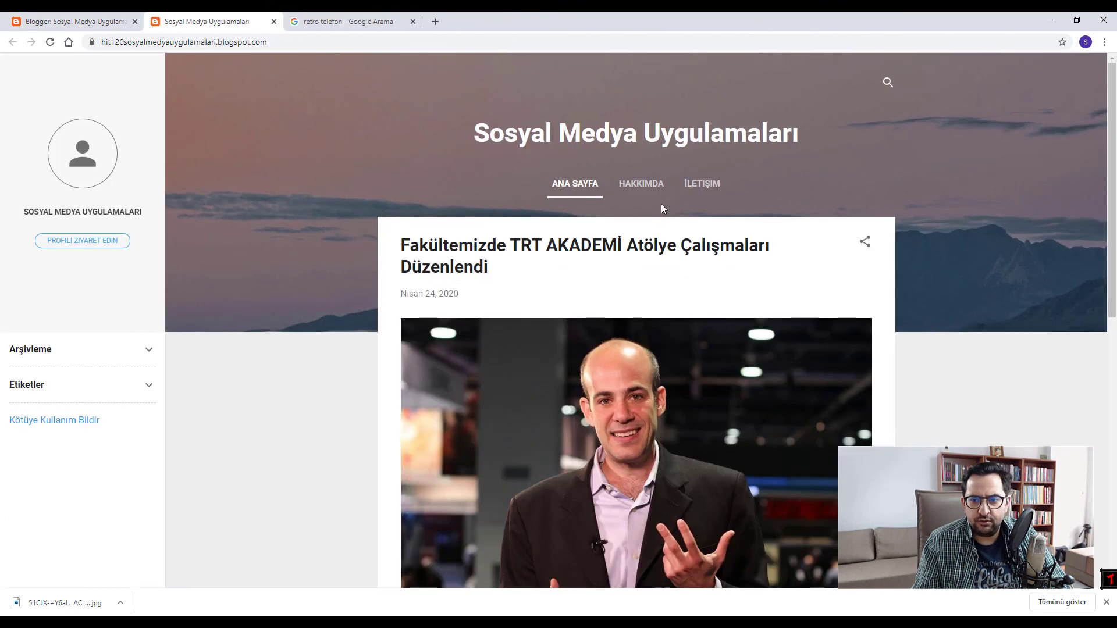
left_click(706, 187)
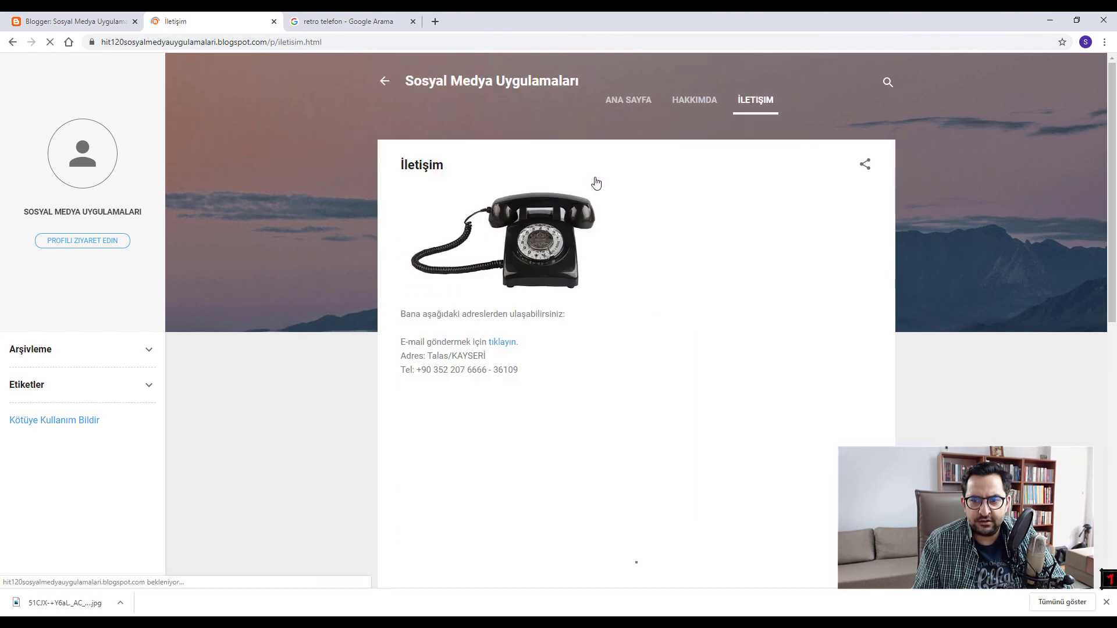
left_click(689, 102)
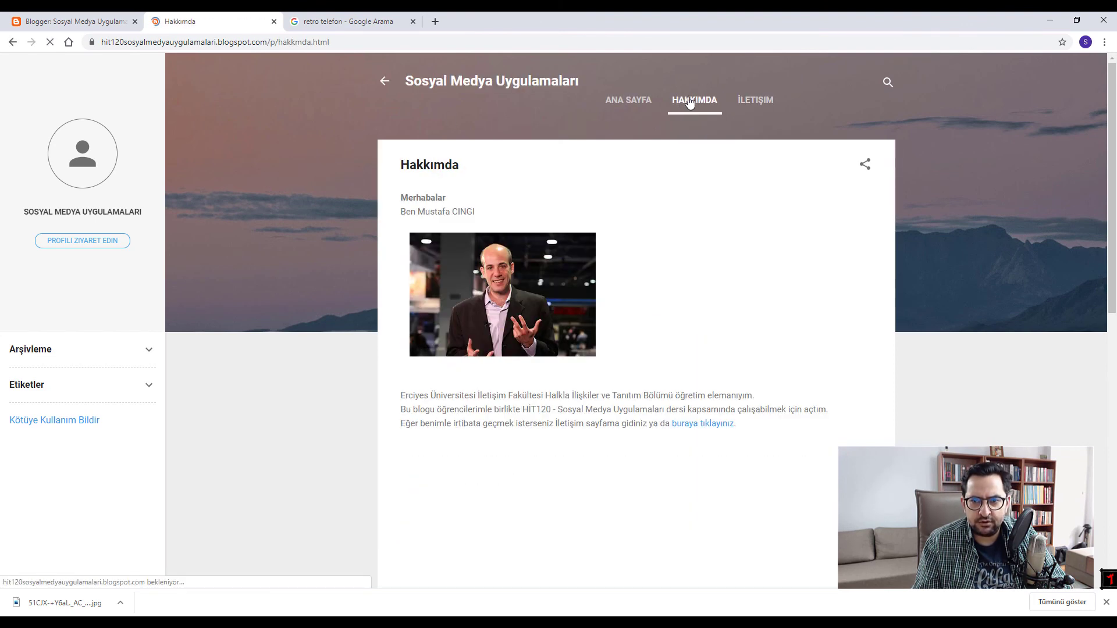
left_click(701, 424)
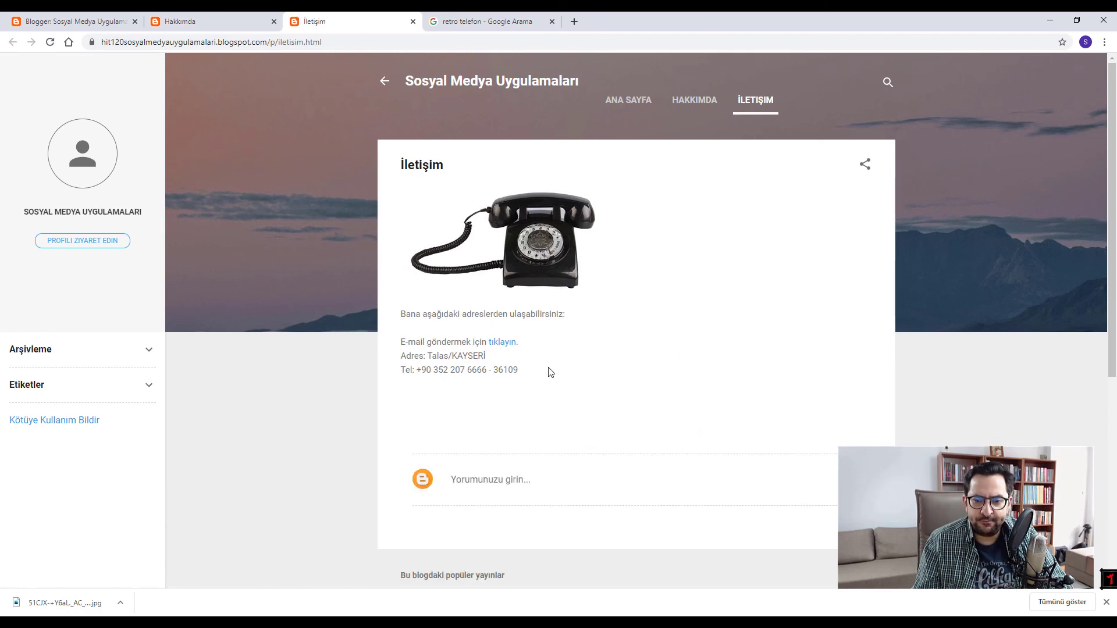
scroll(550, 373, "down", 4)
scroll(539, 414, "up", 4)
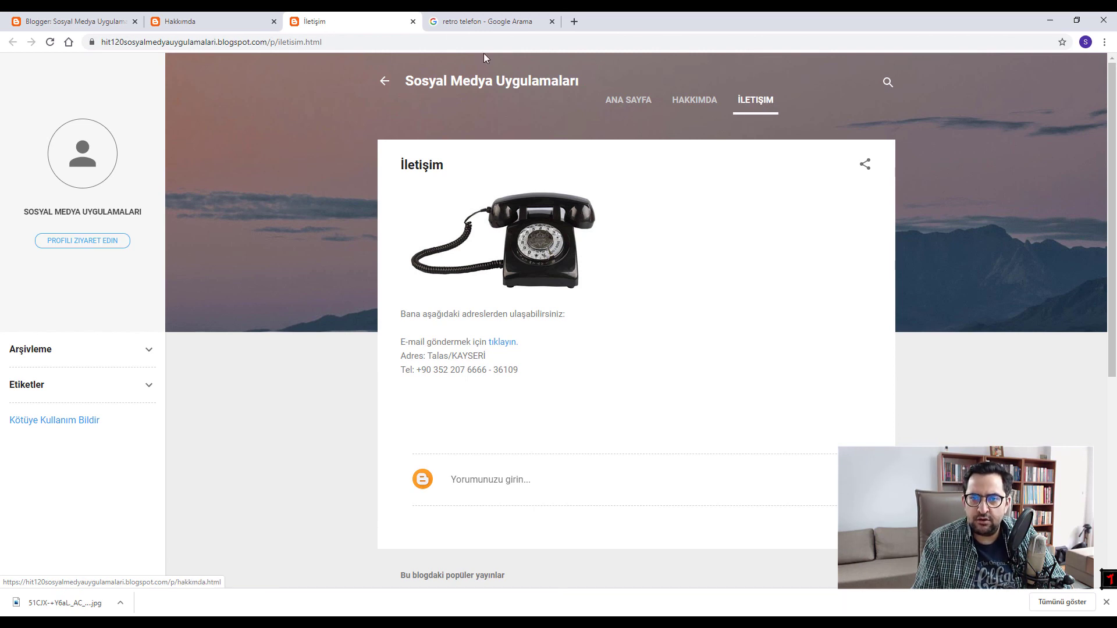
left_click(192, 21)
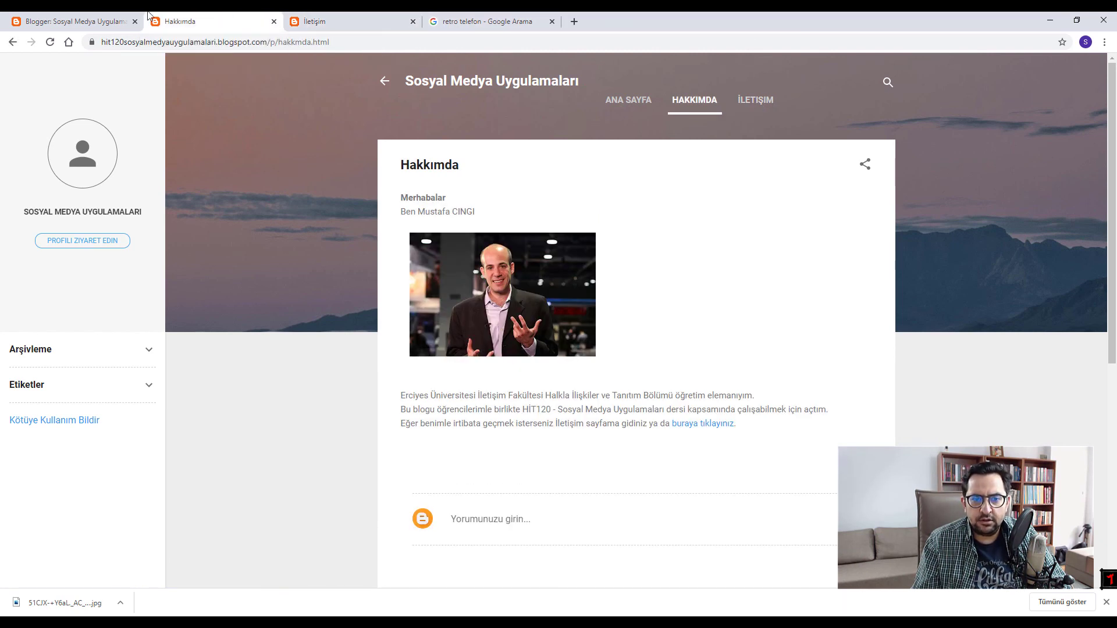
Retitle the İletişim page as İLETİŞİM in the blog dashboard and update it
left_click(94, 17)
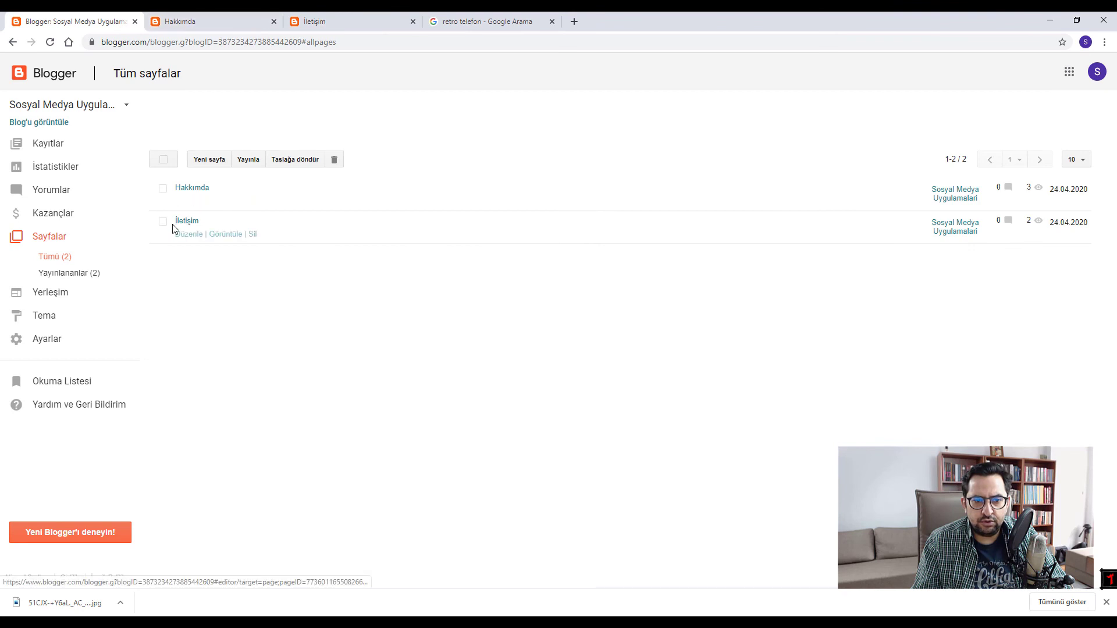
left_click(187, 222)
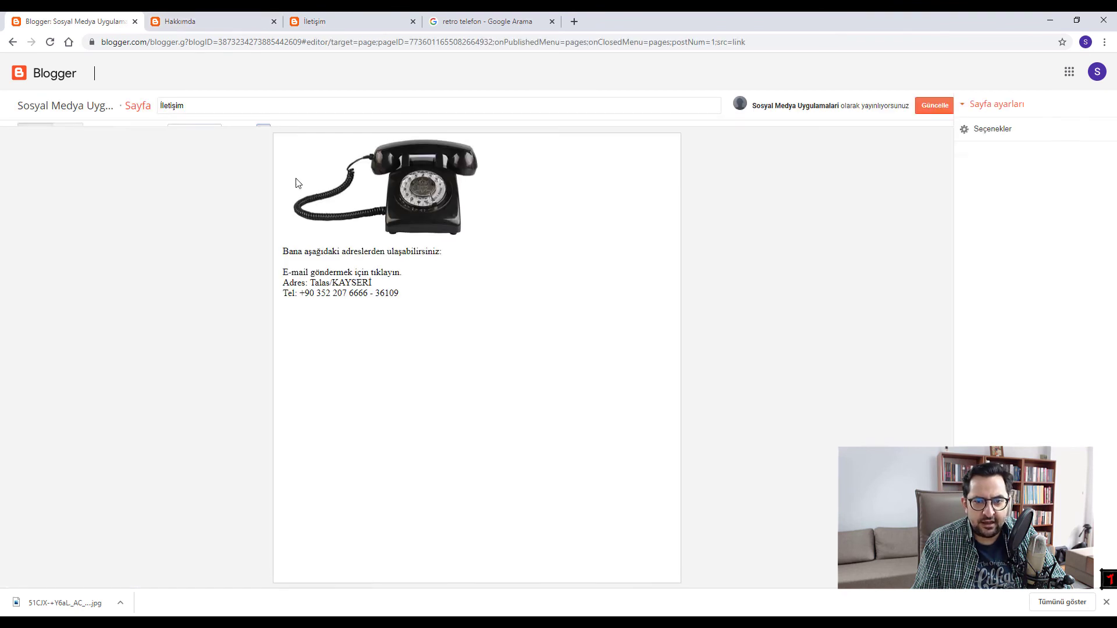
key("BackSpace")
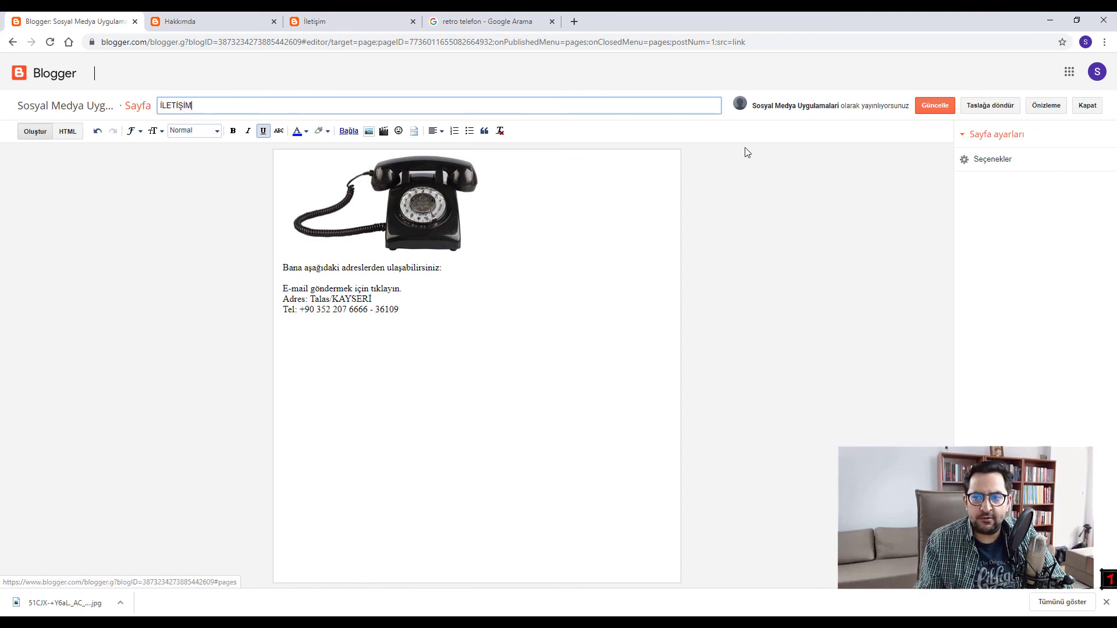
left_click(935, 106)
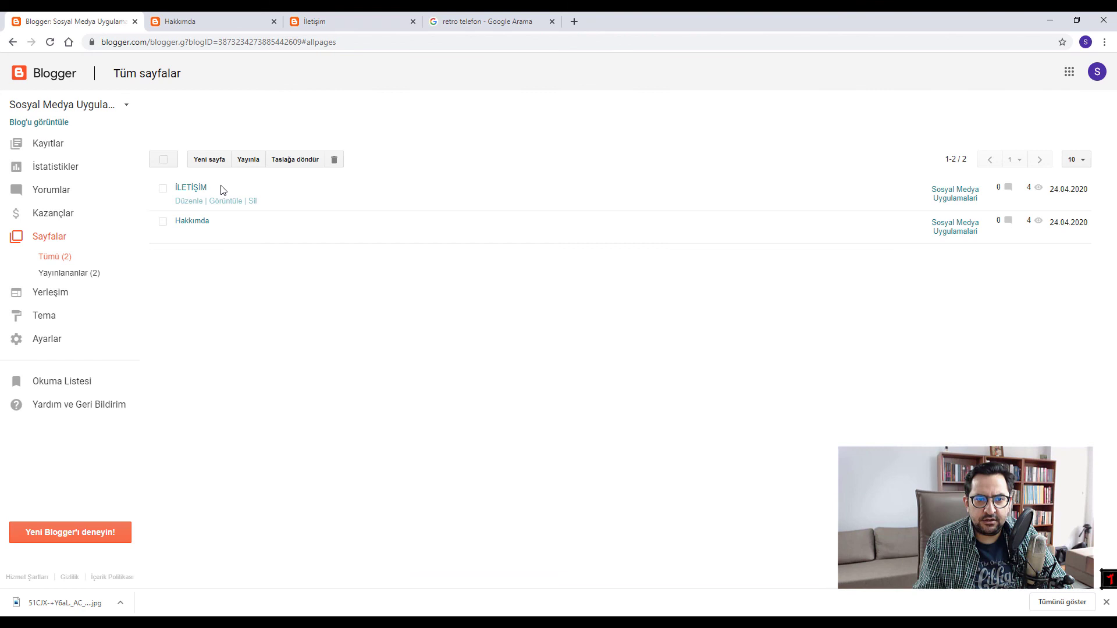
Retitle the Hakkımda page as HAKKIMDA and update it
left_click(187, 223)
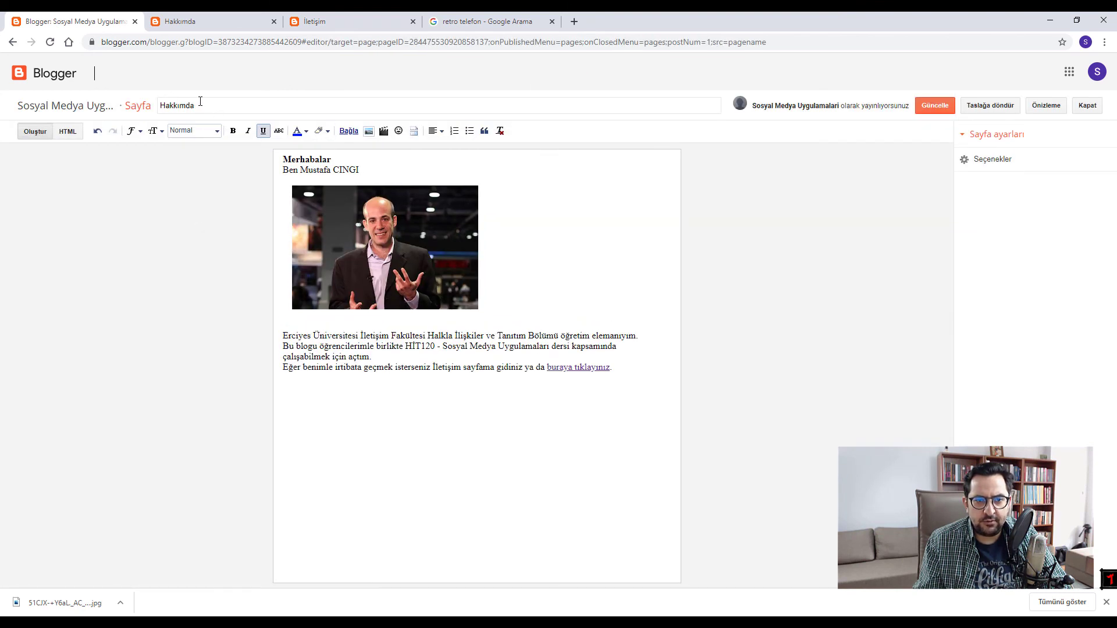
type("HAKKIMDA")
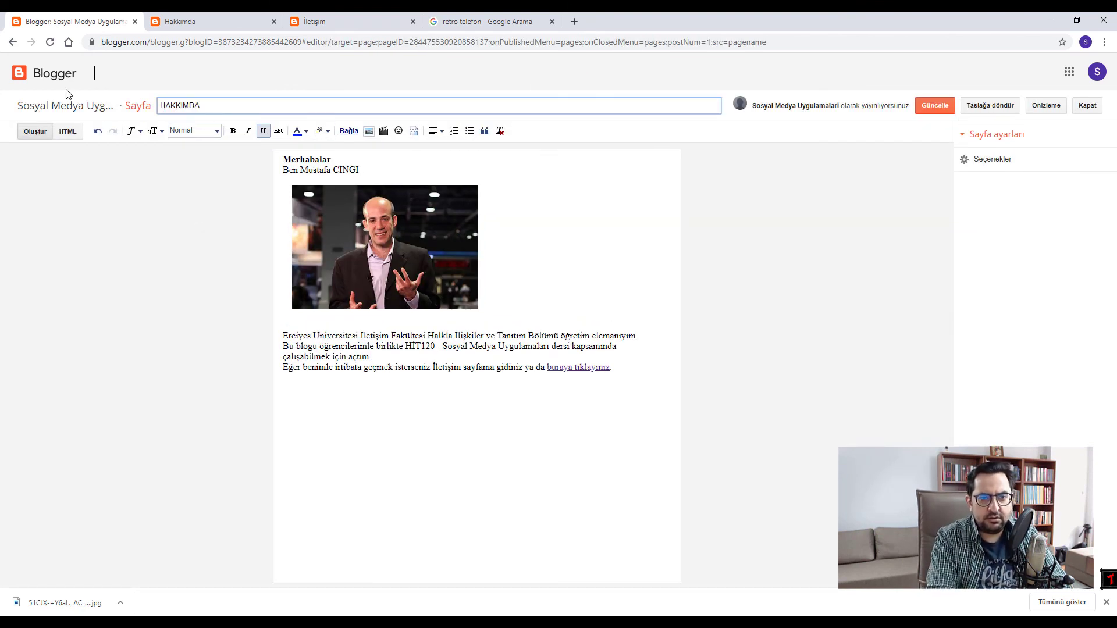
left_click(925, 107)
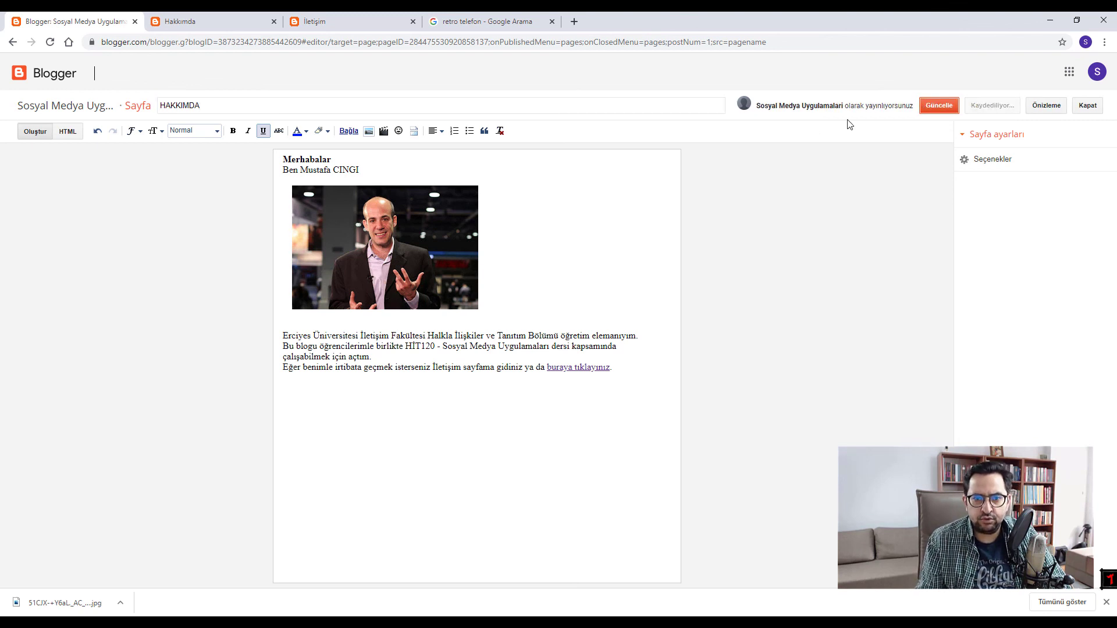
View the live blog's home page and check the sharing options of the TRT AKADEMİ post
left_click(41, 125)
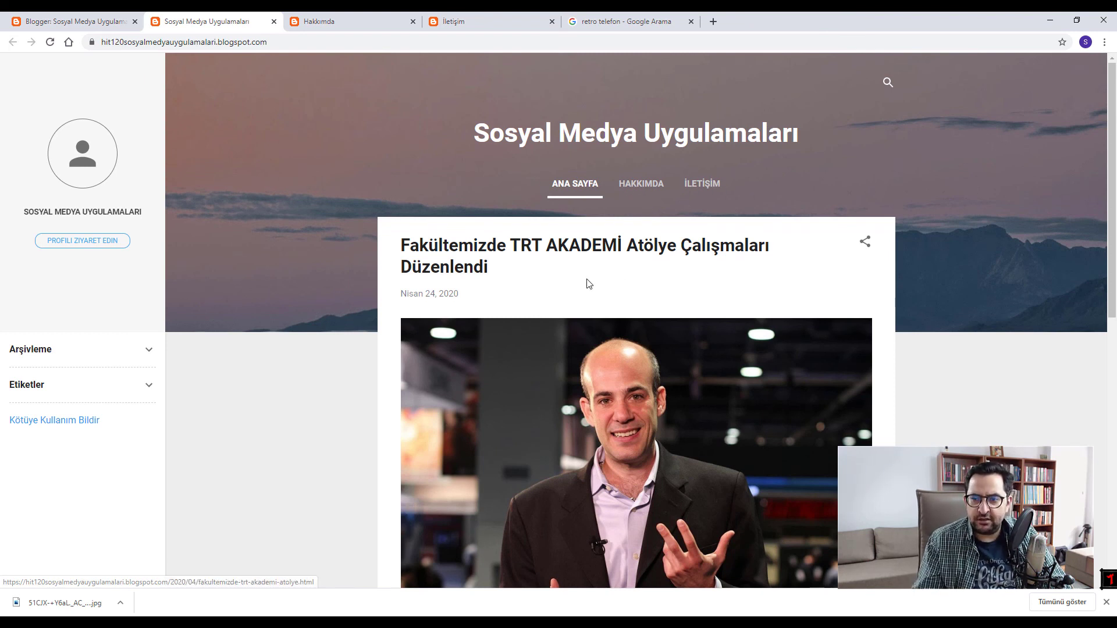
left_click(865, 243)
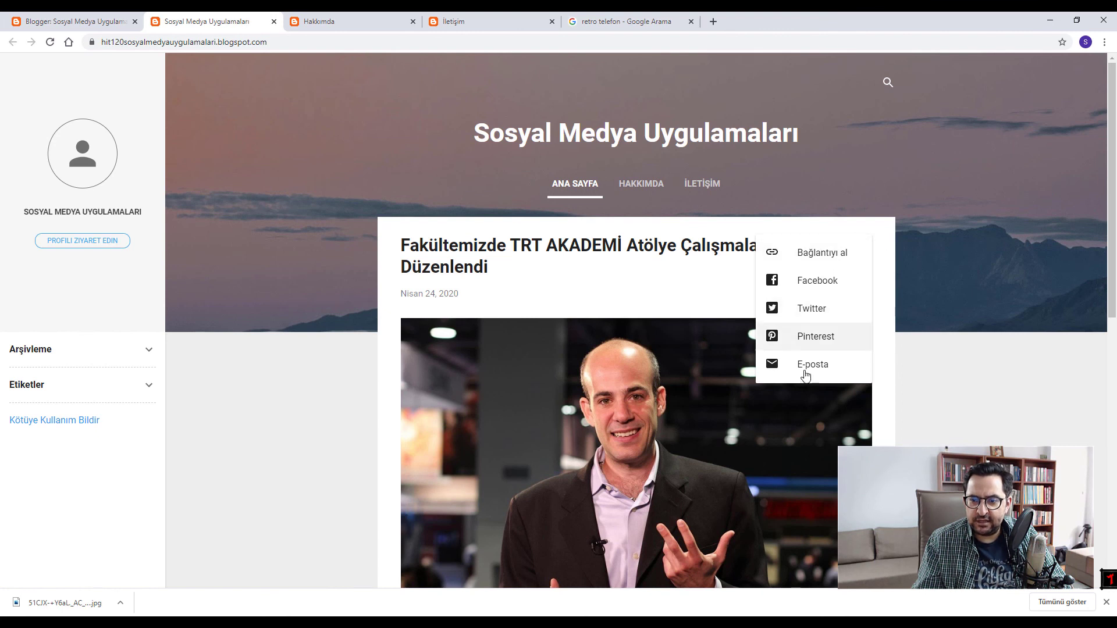
left_click(673, 257)
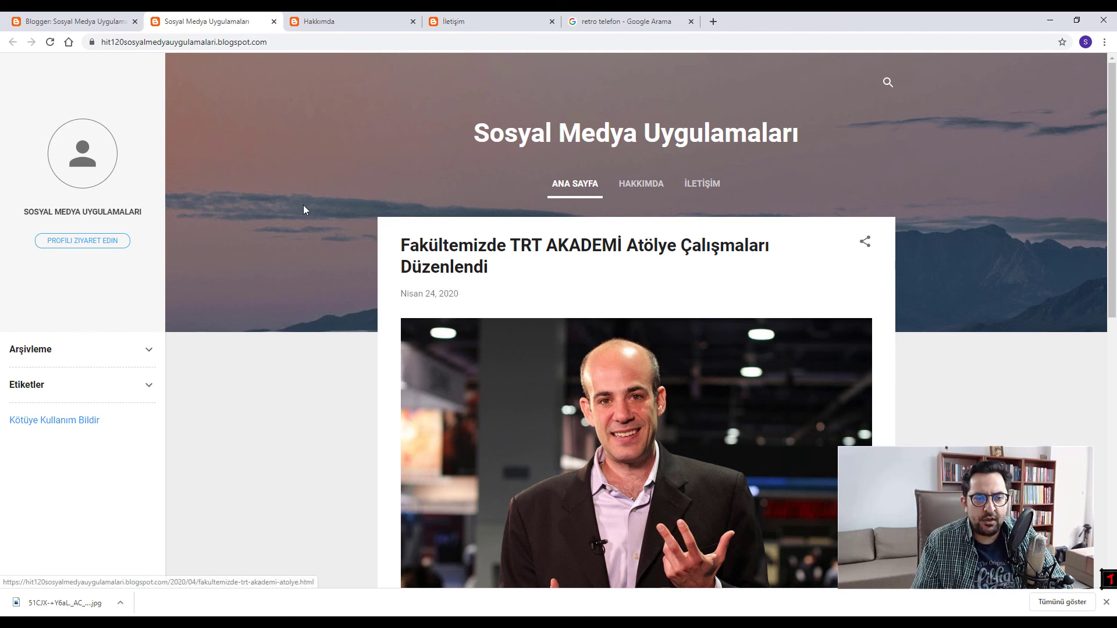
Open the Nisan 2020 archive on the live blog and examine its posts, the Etiketler list and the footer
left_click(149, 353)
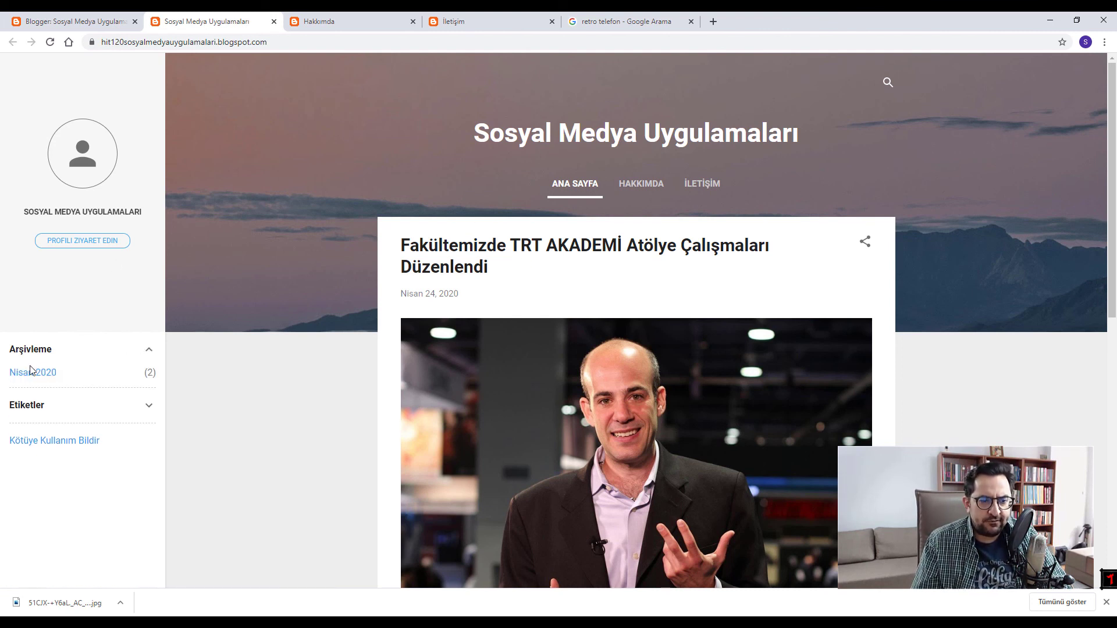
left_click(150, 377)
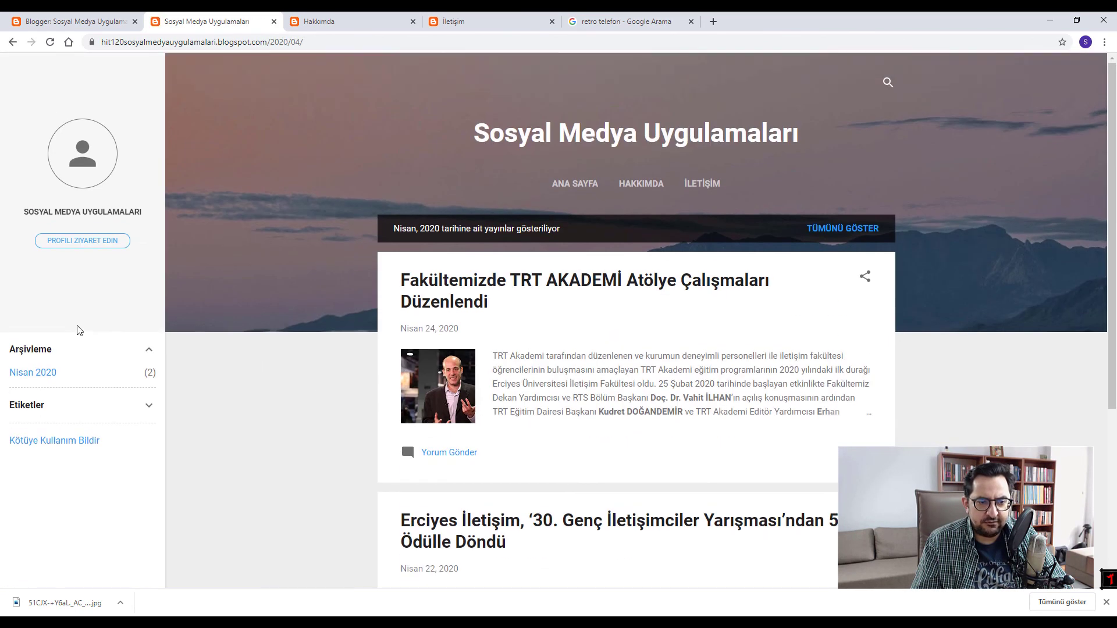
left_click(150, 408)
scroll(70, 396, "down", 2)
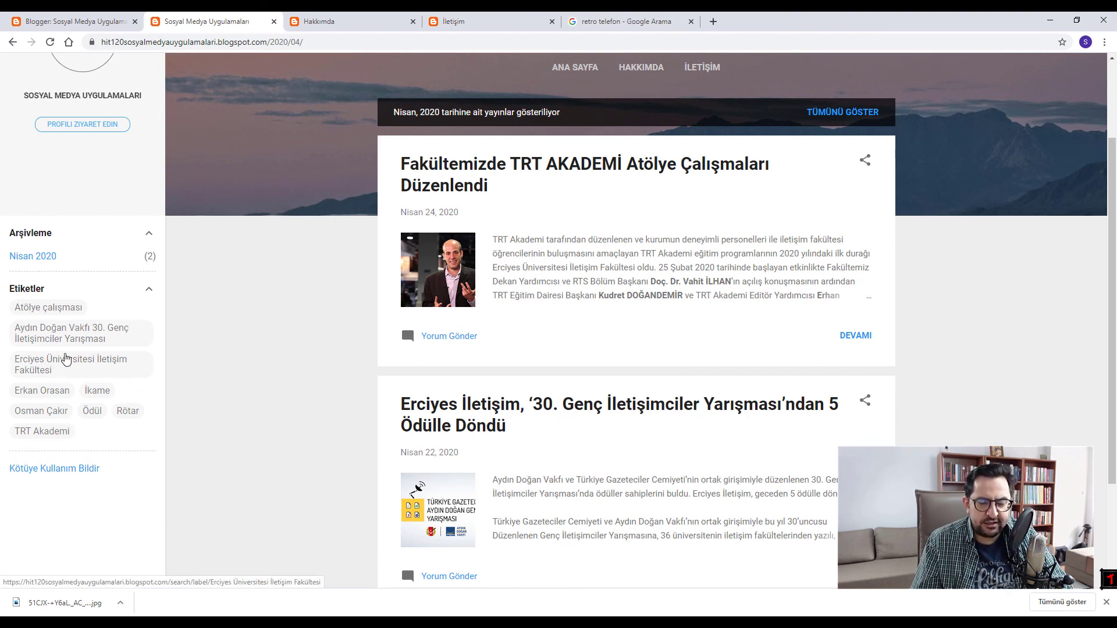
left_click(66, 359)
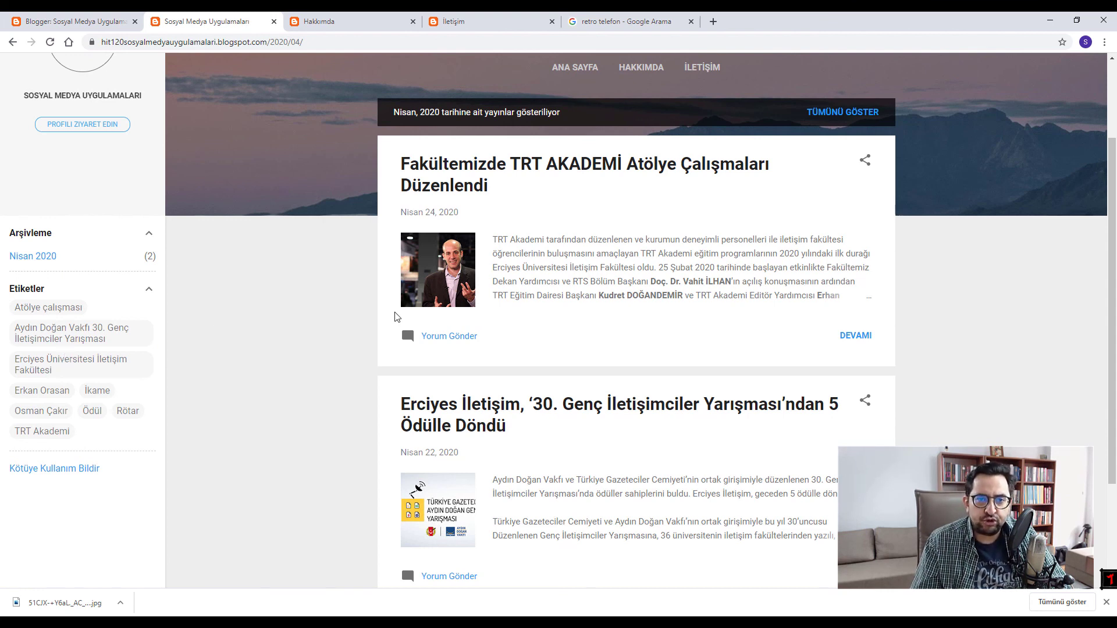
scroll(81, 331, "down", 3)
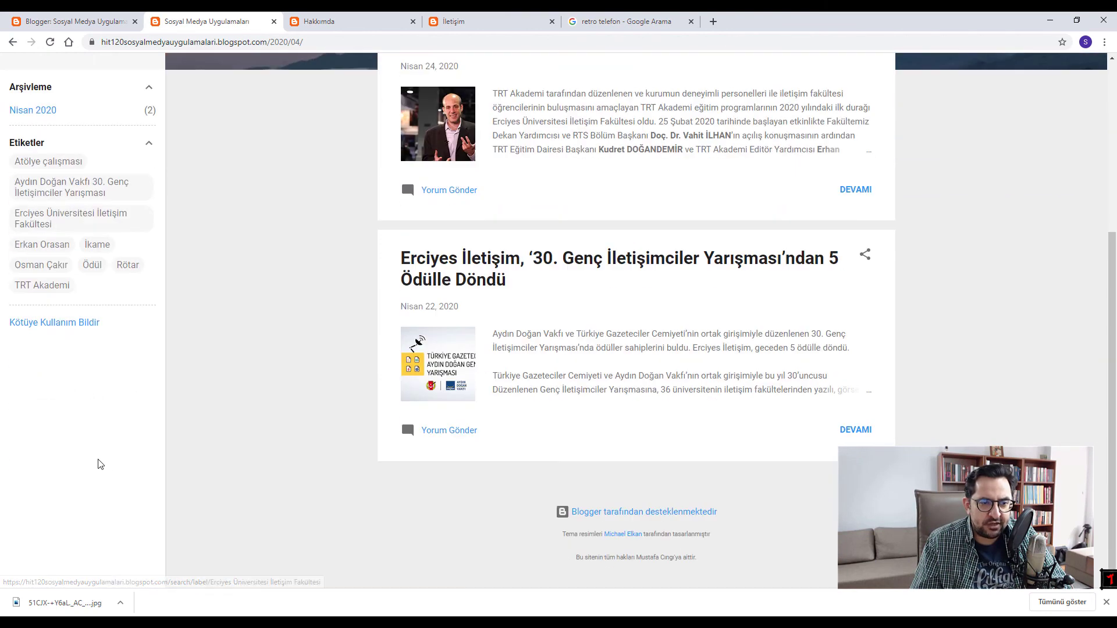
scroll(99, 454, "up", 4)
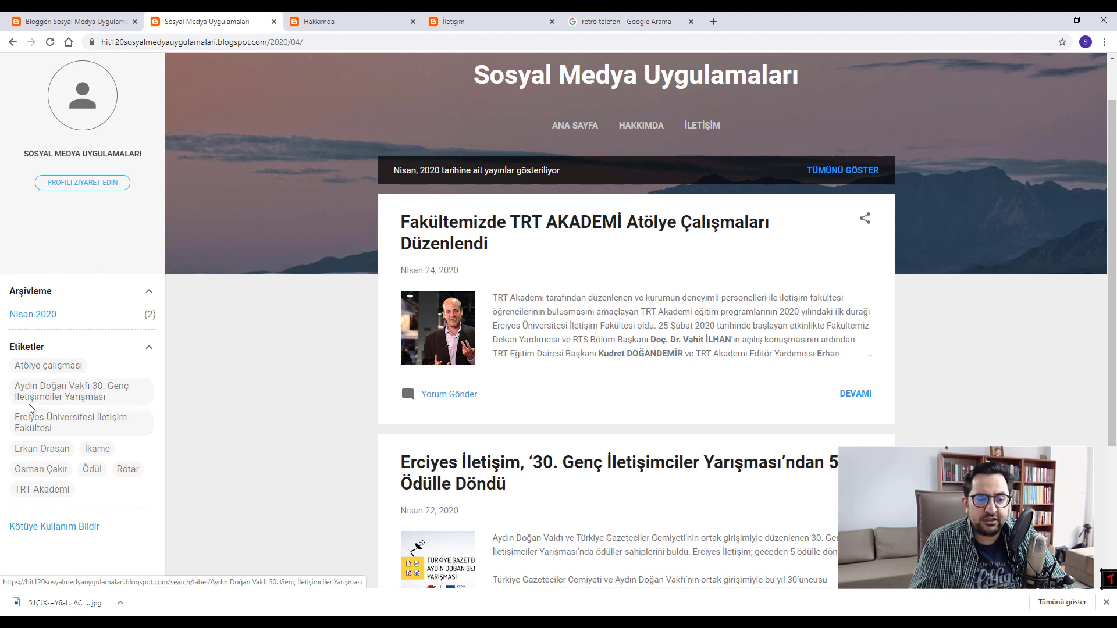
scroll(101, 422, "up", 1)
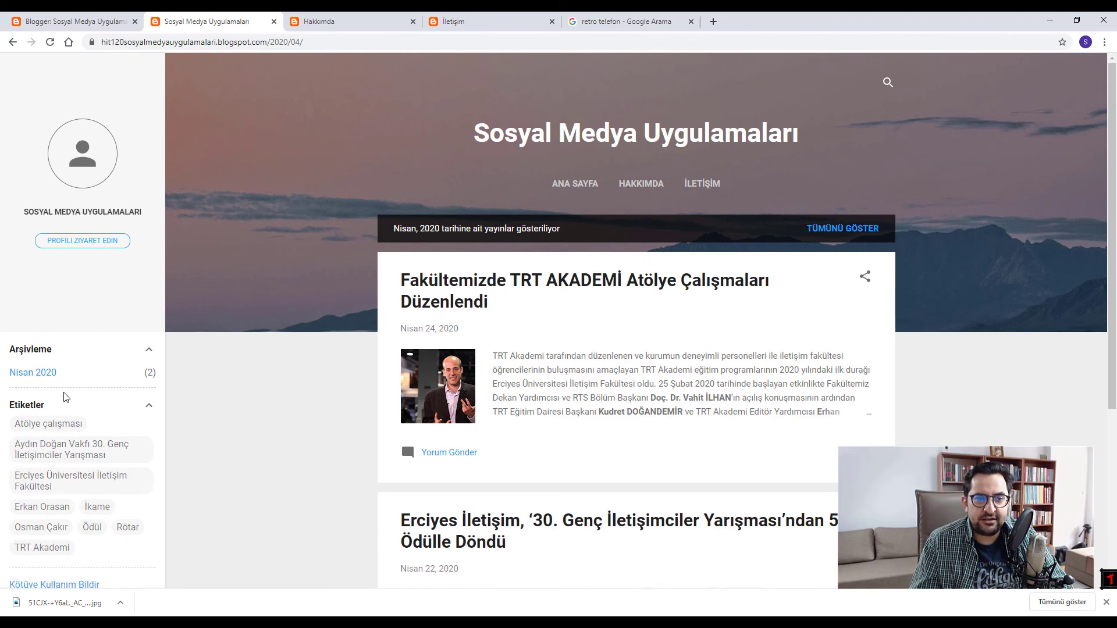
scroll(372, 337, "down", 3)
scroll(372, 336, "up", 3)
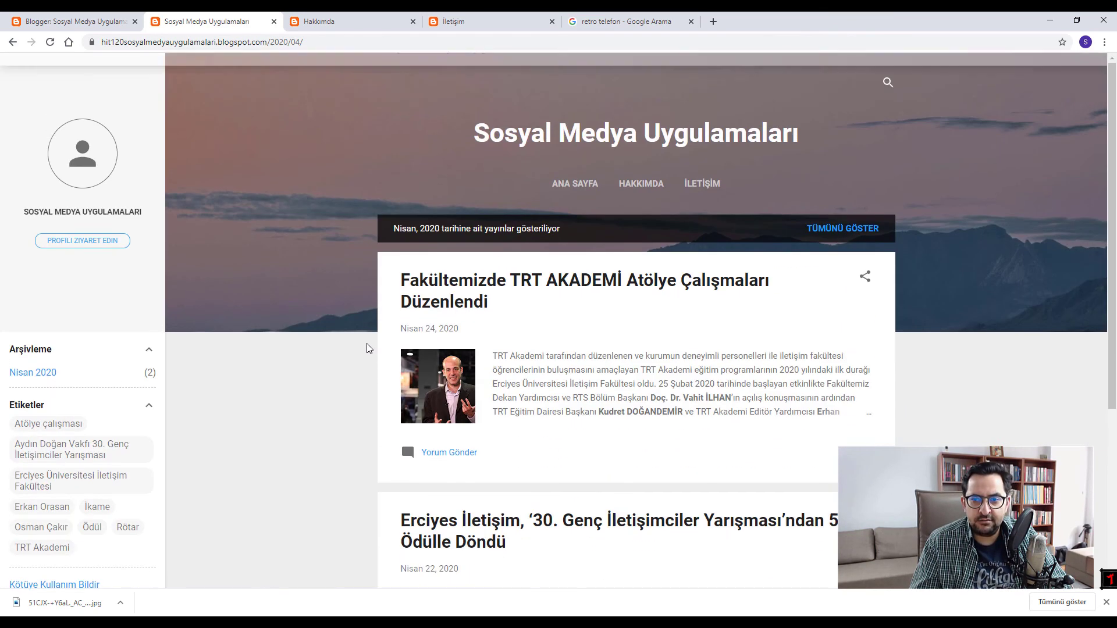